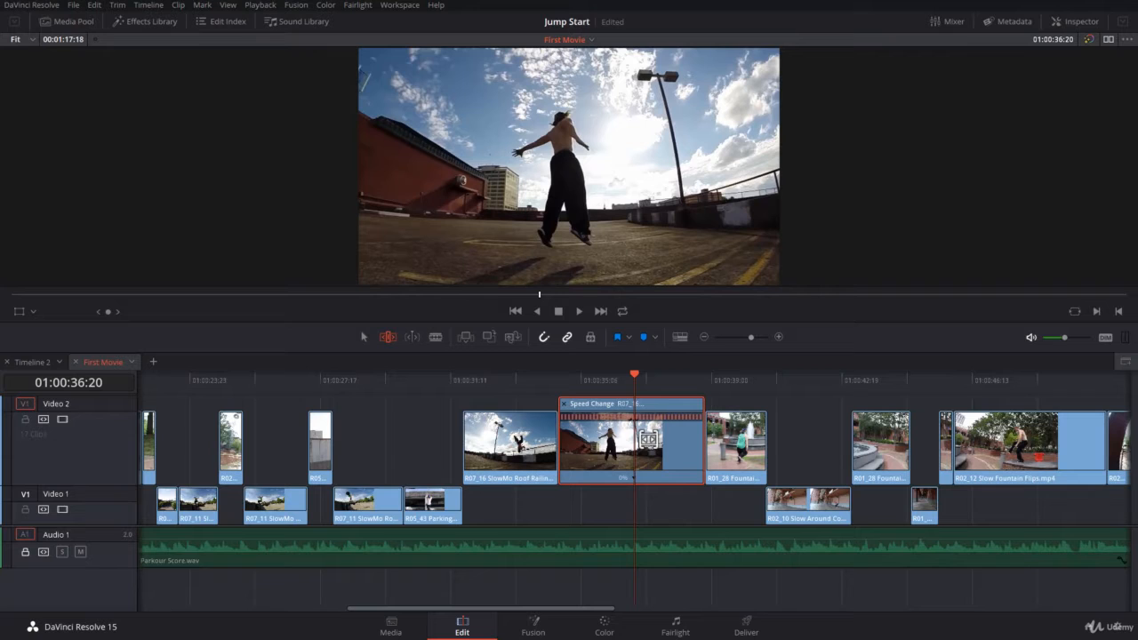
right_click(649, 438)
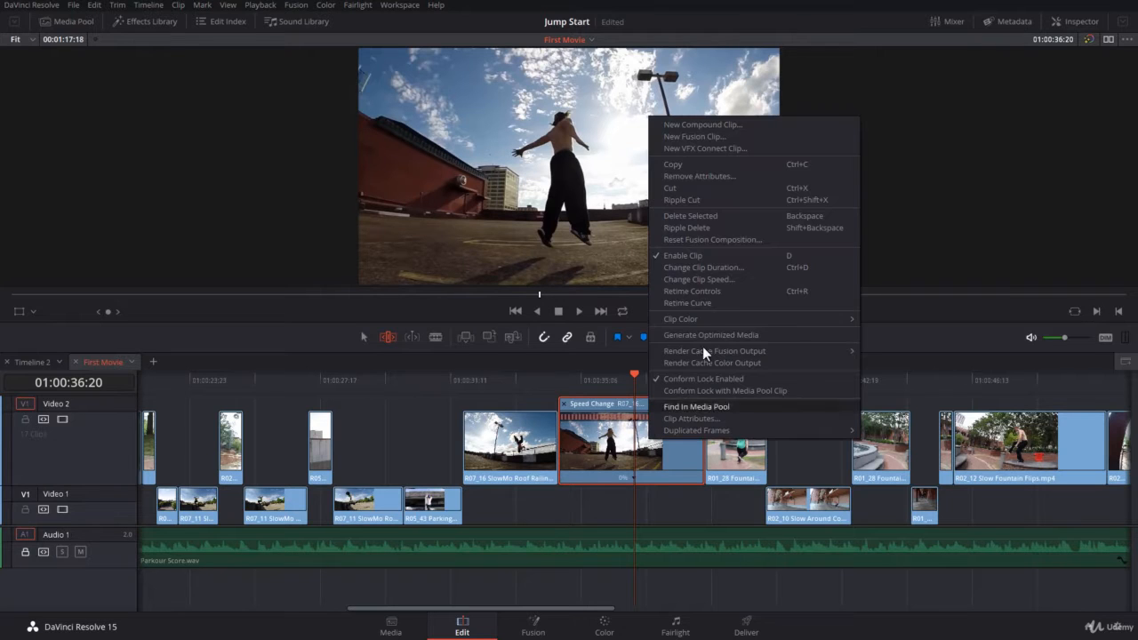
left_click(699, 279)
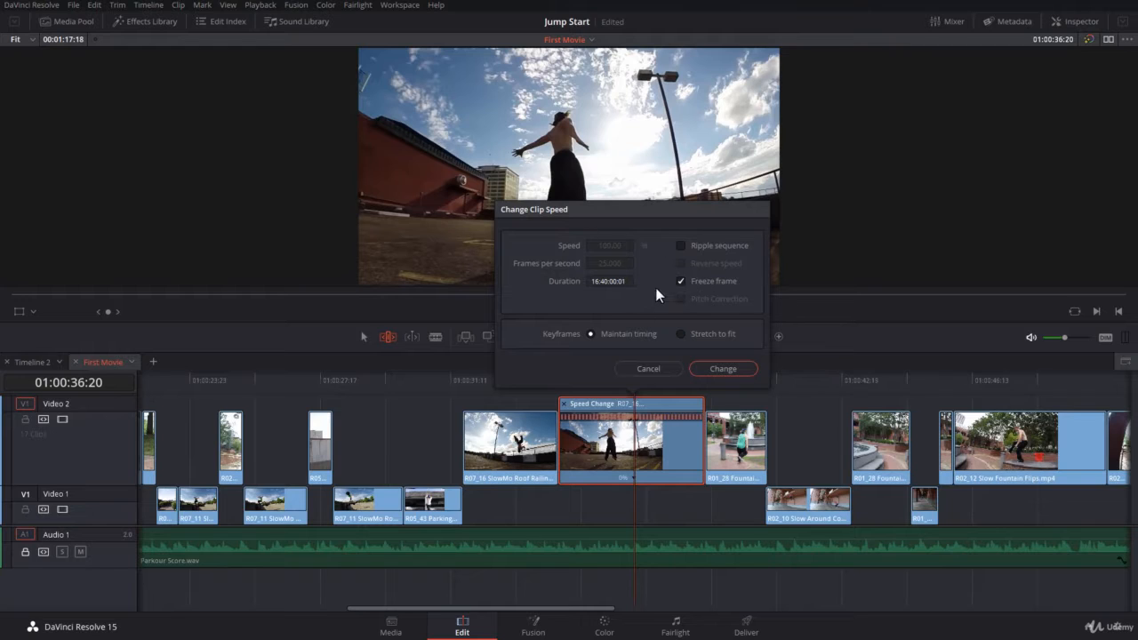
left_click(680, 282)
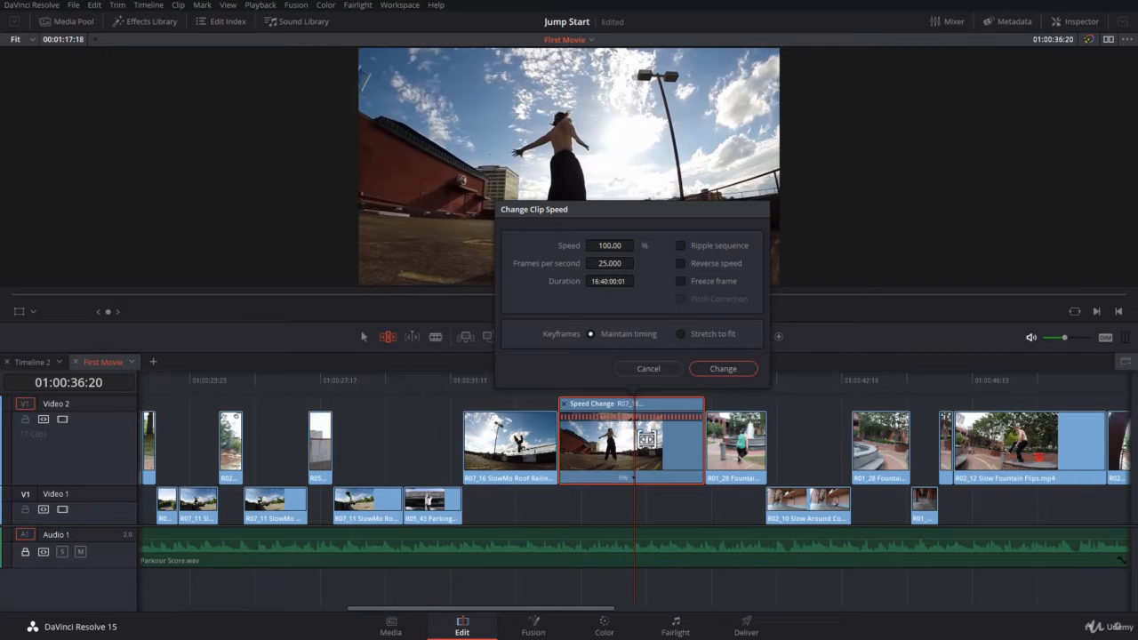
left_click(655, 368)
Remove the freeze frame from the selected Speed Change clip using its retime options.
left_click(635, 372)
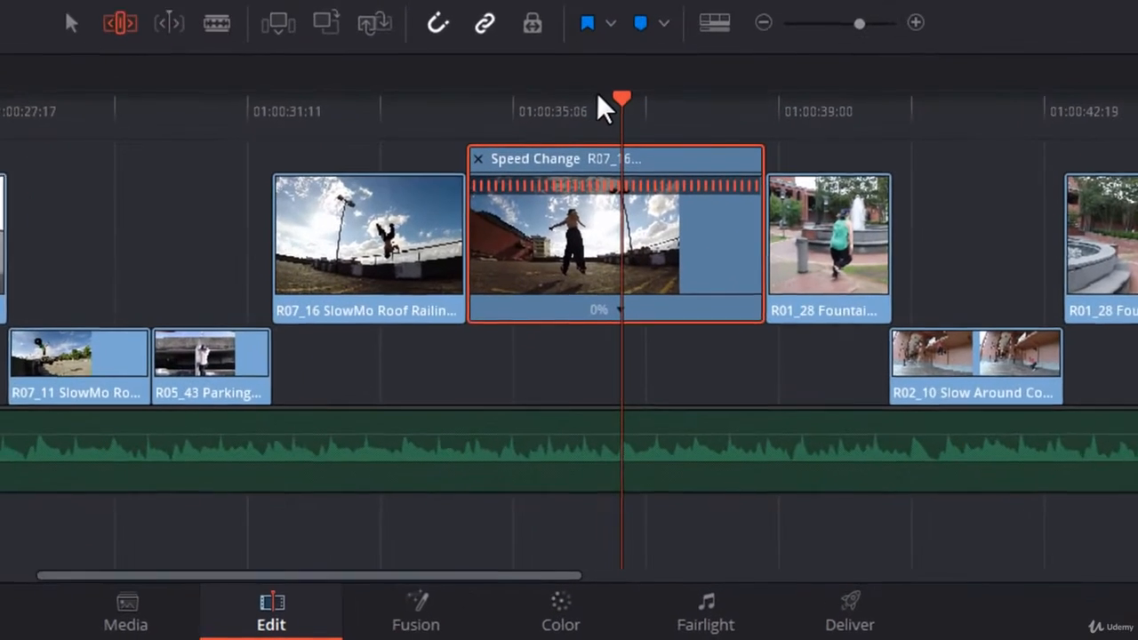
left_click(617, 308)
left_click_drag(595, 82, 569, 83)
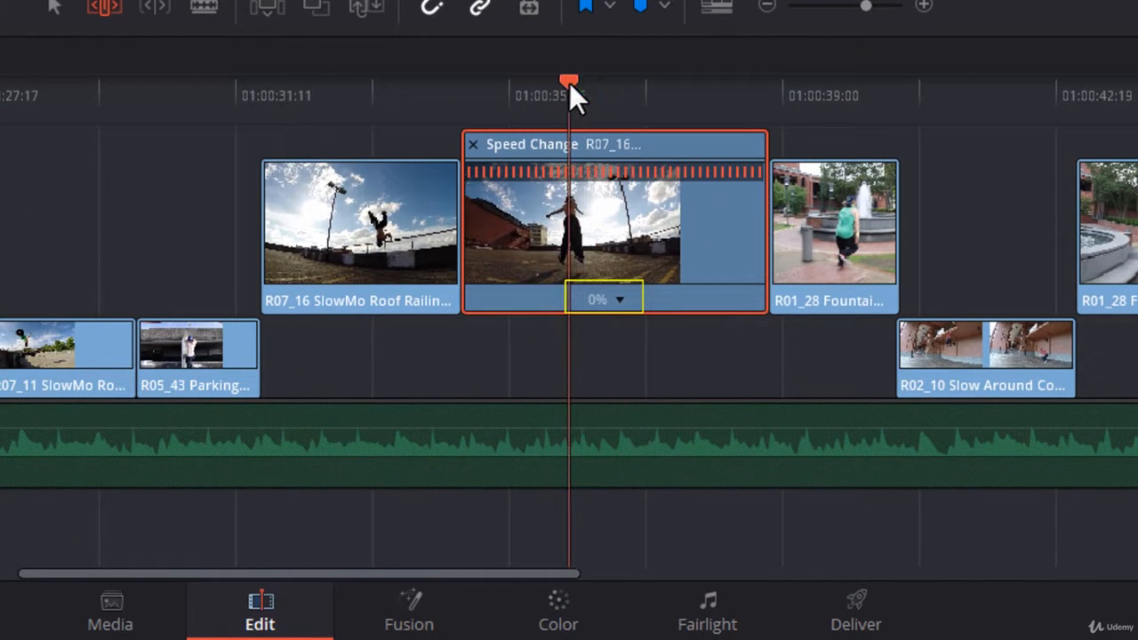
left_click(620, 299)
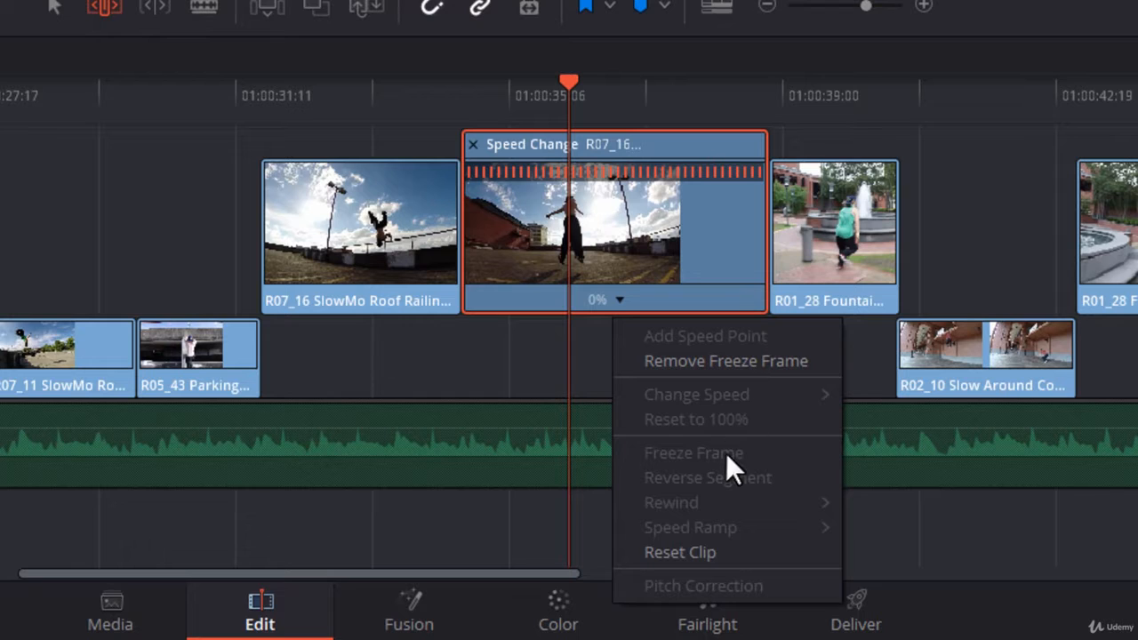
left_click(745, 363)
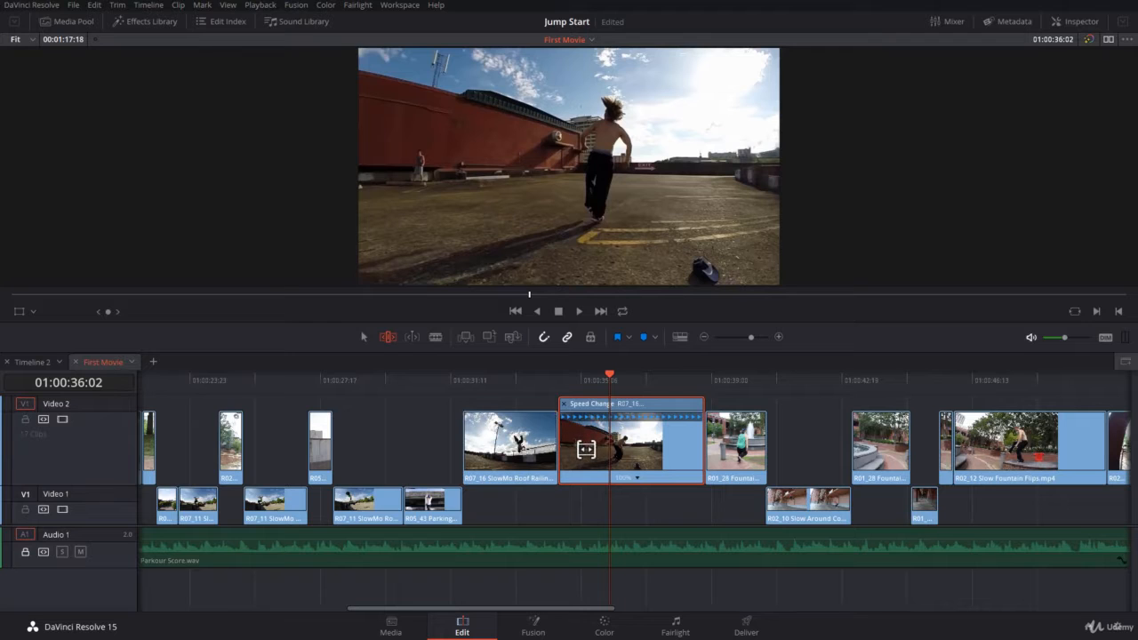
Delete the selected Speed Change clip and ripple-extend the end of the preceding R07_16 SlowMo Roof Railing Flip clip well past the gap.
key("BackSpace")
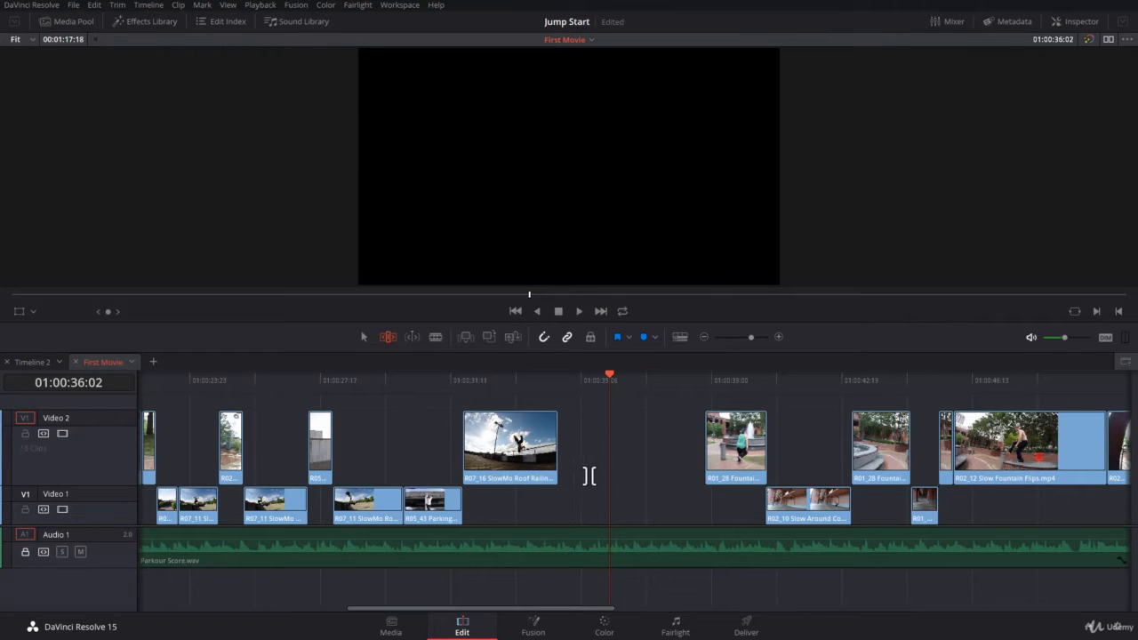
key("a")
left_click_drag(555, 452, 1045, 458)
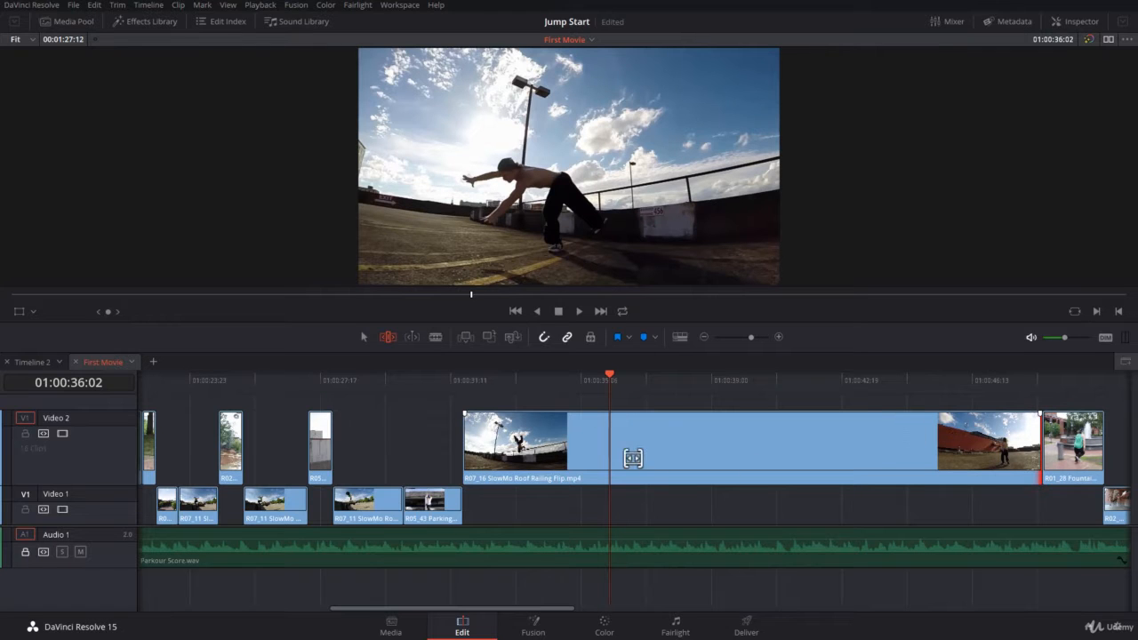
Show the retime controls on the R07_16 SlowMo Roof Railing Flip clip and add a speed point at 01:00:34:23.
scroll(676, 449, "right", 3)
scroll(676, 449, "right", 2)
left_click_drag(503, 380, 463, 430)
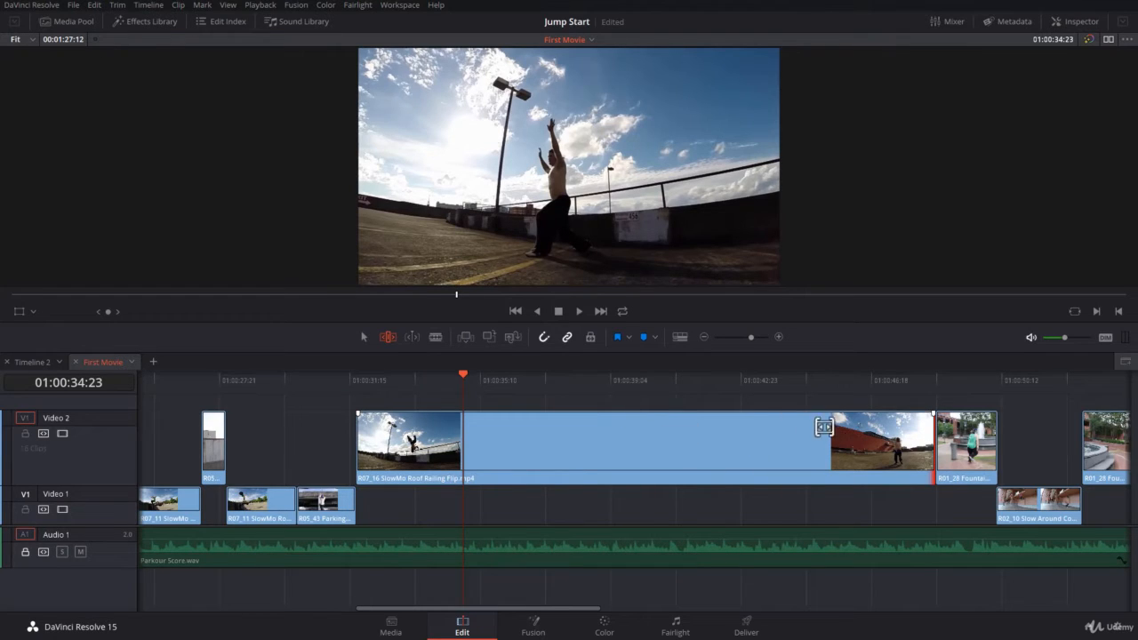
left_click(672, 438)
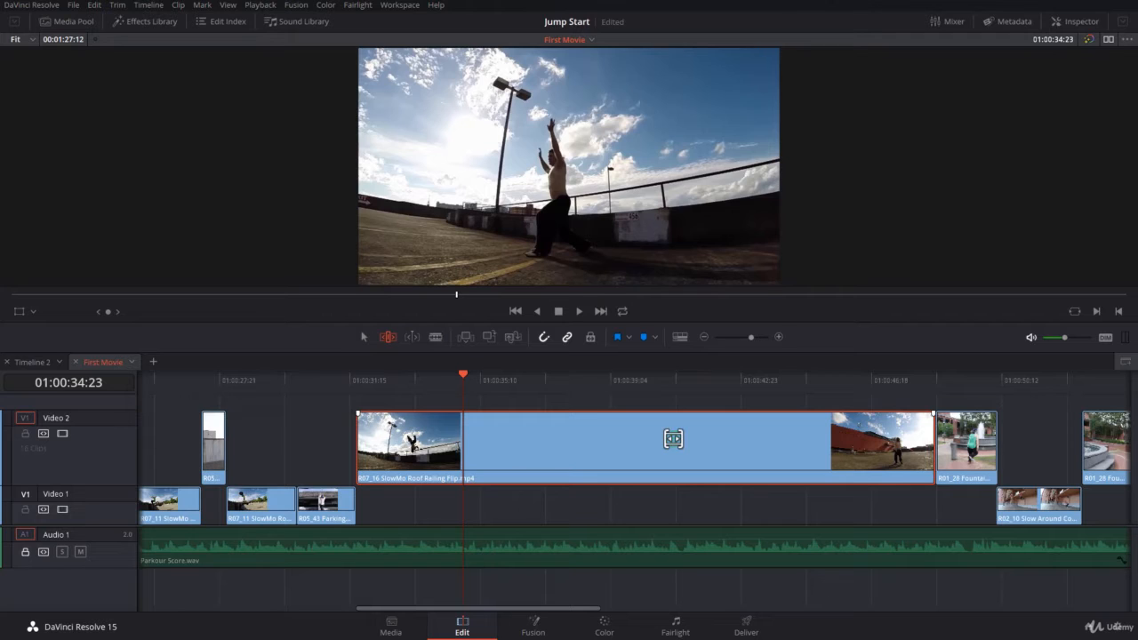
key("ctrl+r")
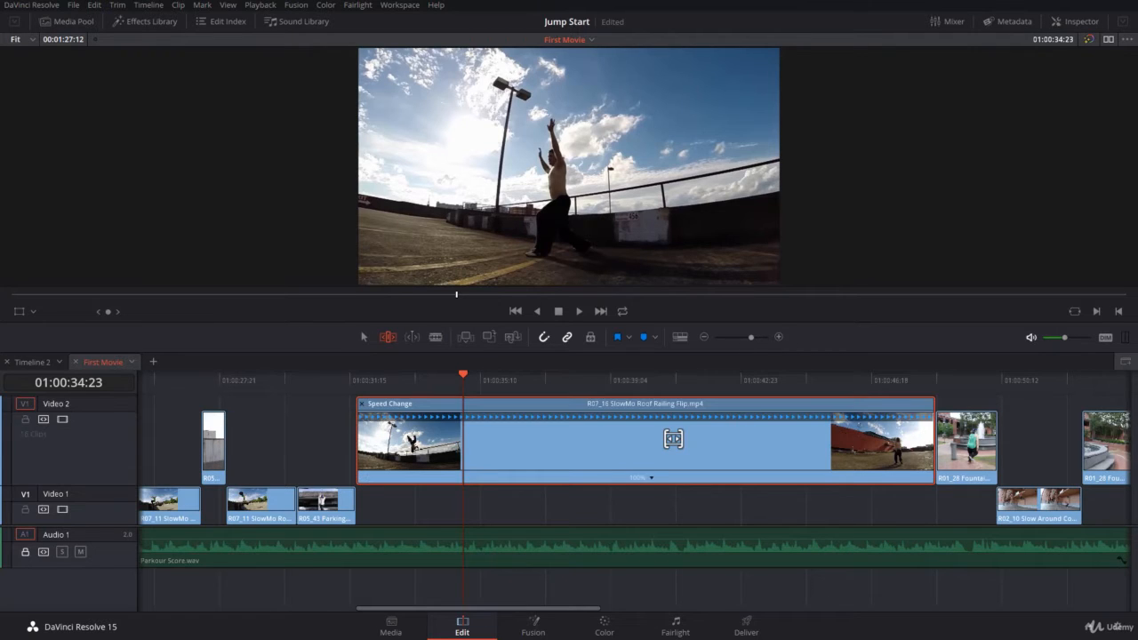
left_click(652, 478)
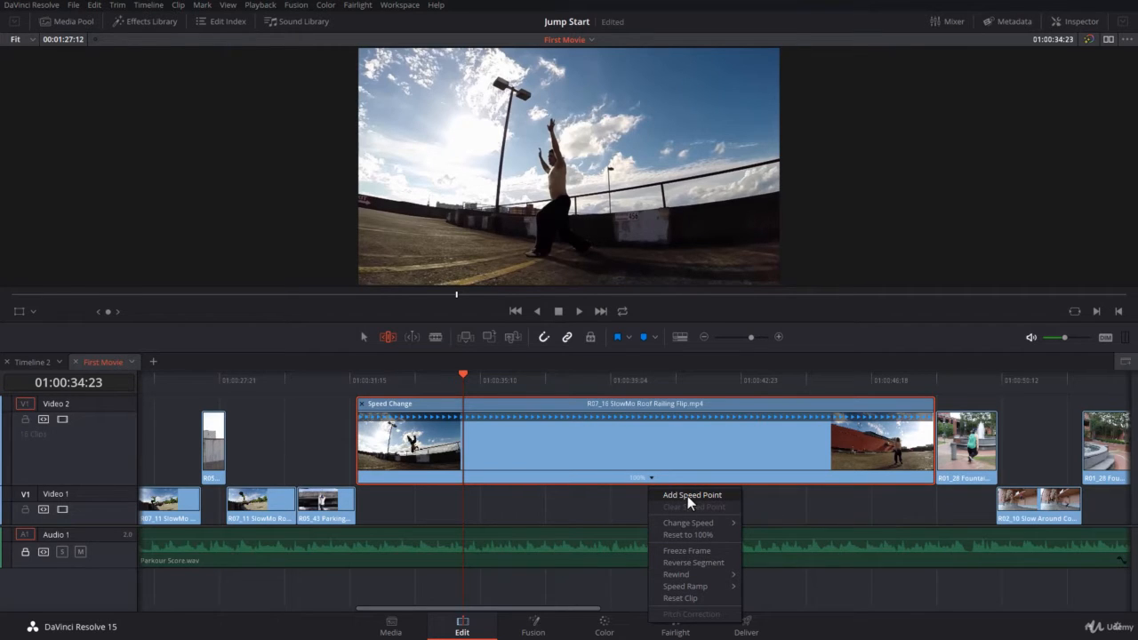
left_click(687, 495)
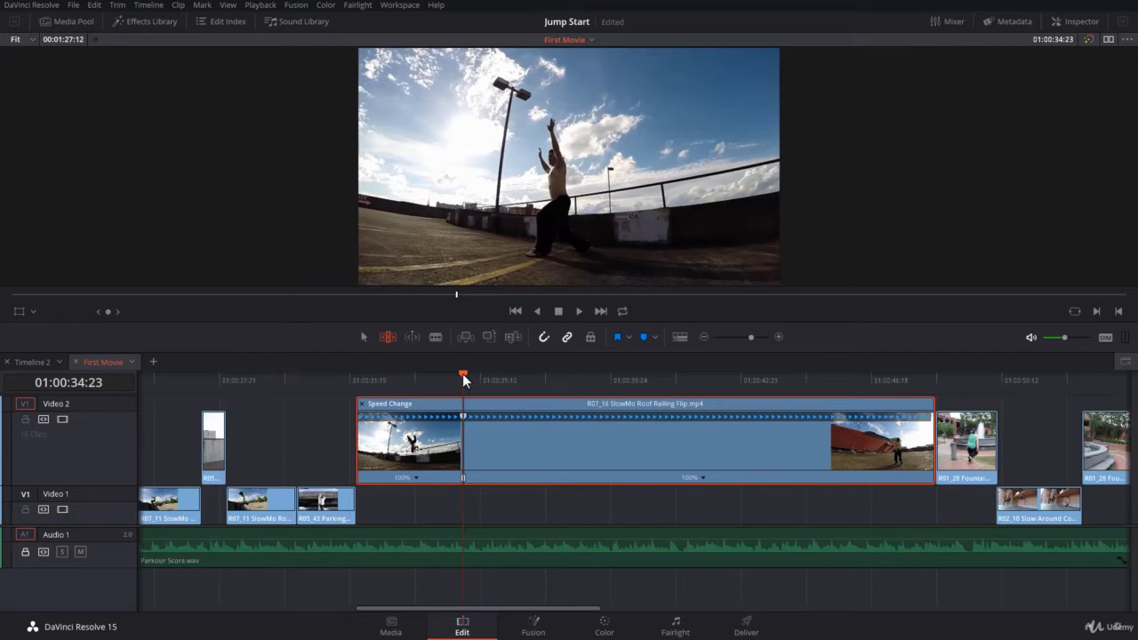
Try the speed point's upper handle, slowing the first segment to about 80% and speeding it to 203%, and return it to 100%.
left_click_drag(463, 380, 538, 378)
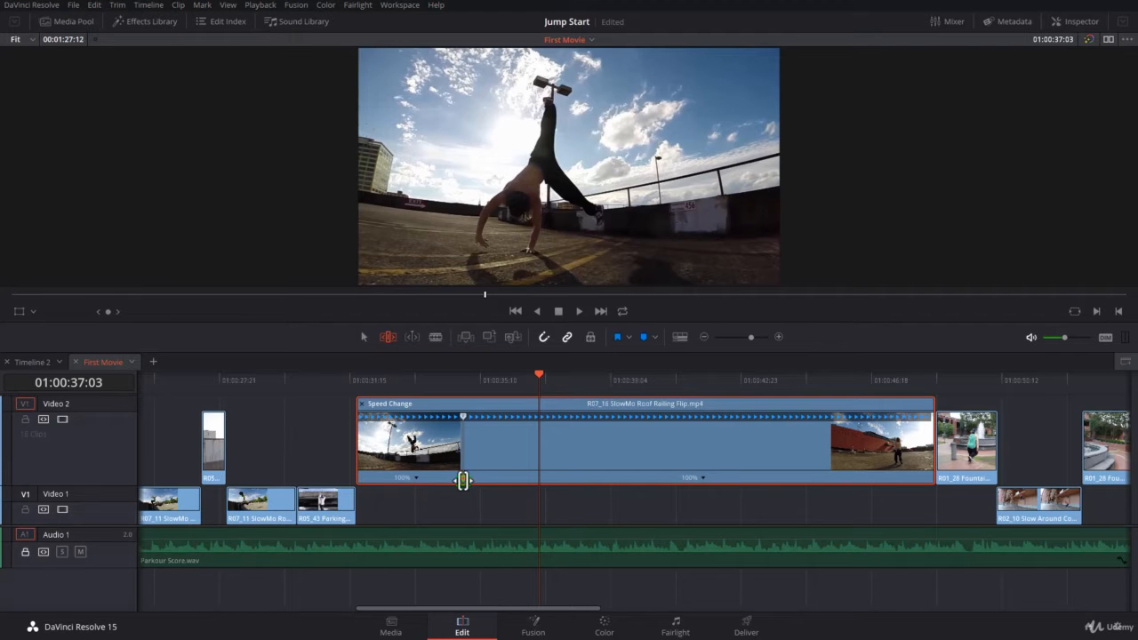
mouse_move(462, 479)
left_mouse_down()
mouse_move(523, 479)
mouse_move(444, 480)
mouse_move(459, 485)
left_mouse_up()
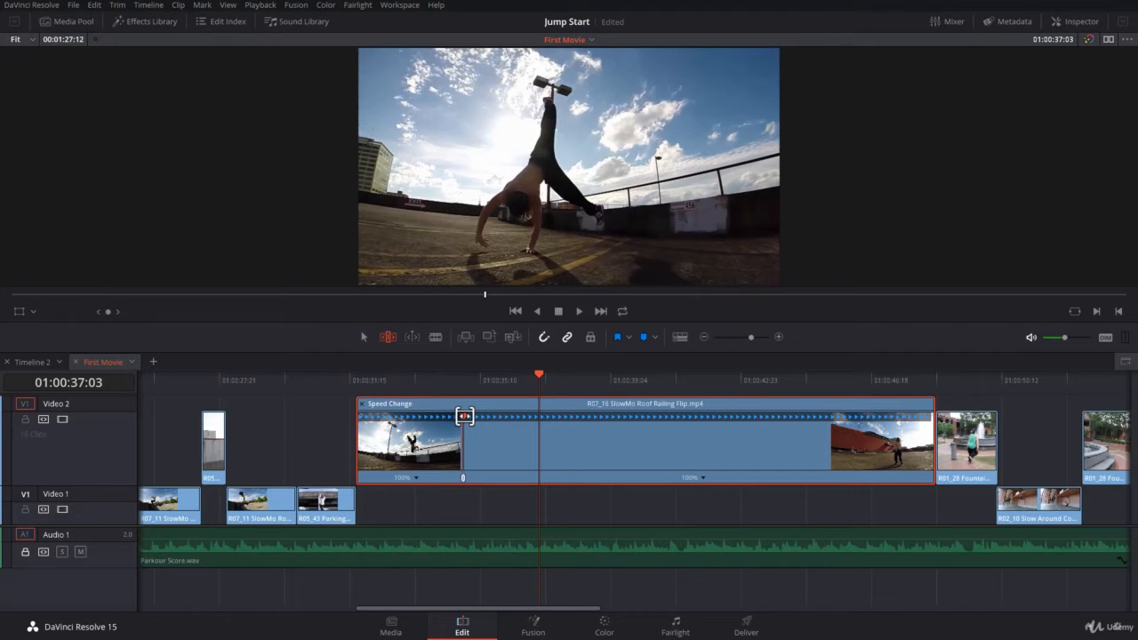
left_click_drag(465, 415, 490, 416)
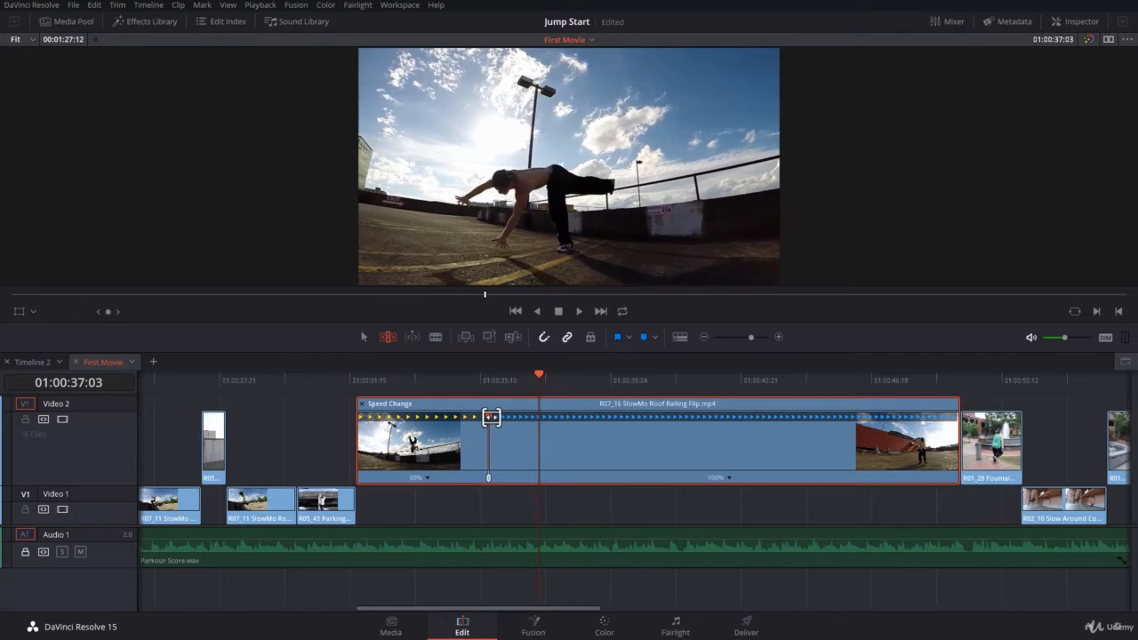
mouse_move(491, 417)
left_mouse_down()
mouse_move(538, 422)
mouse_move(410, 433)
left_mouse_up()
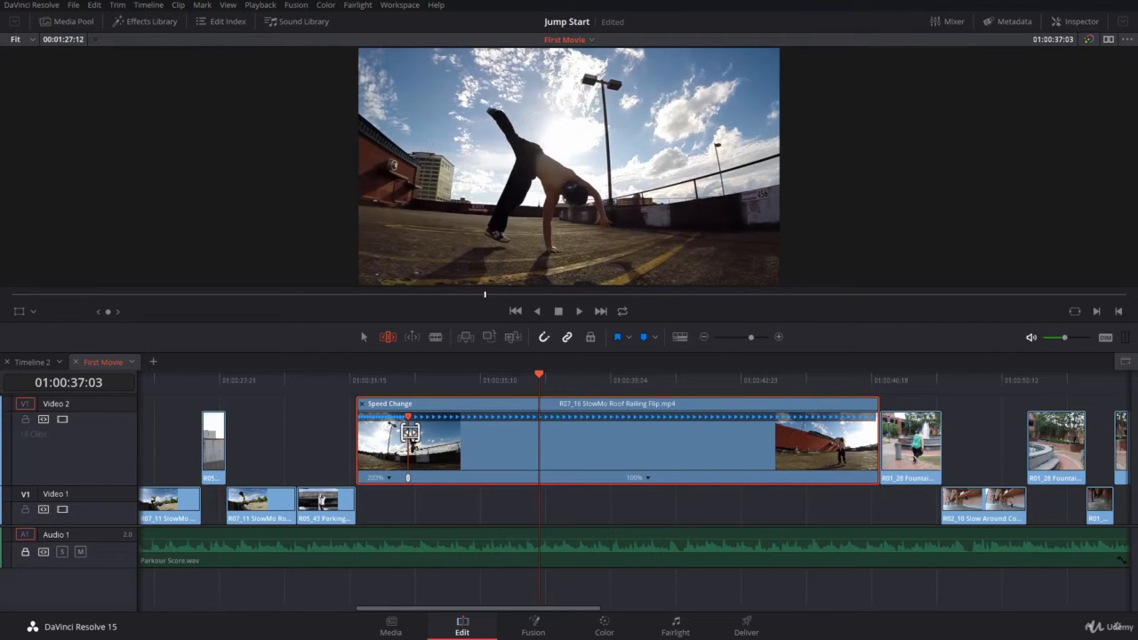
left_click_drag(409, 433, 461, 439)
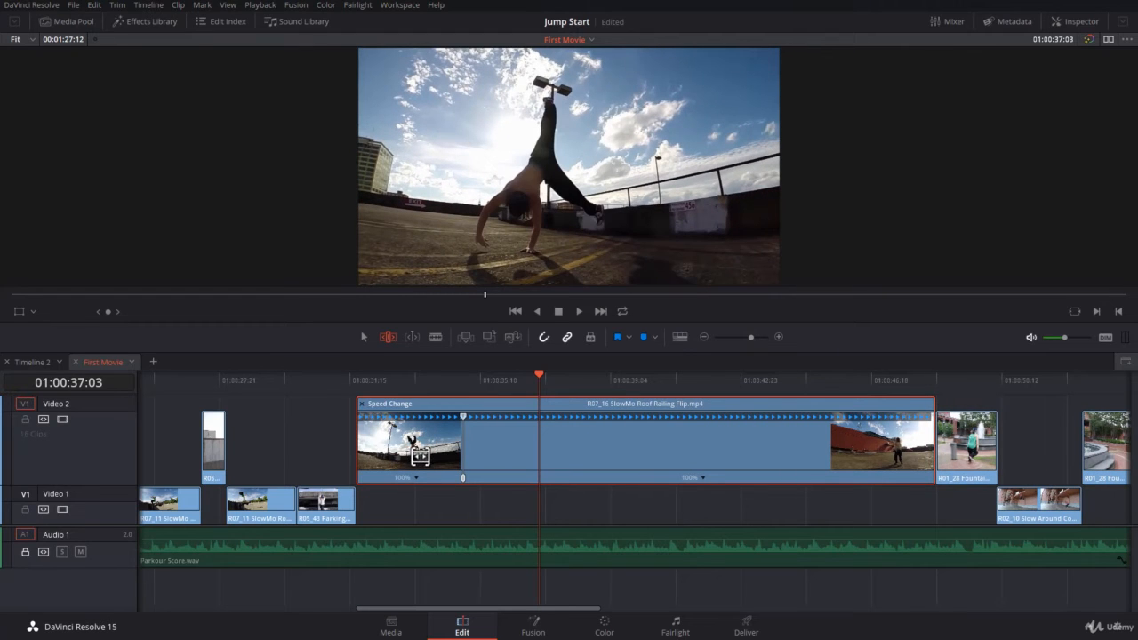
Add a second speed point to the R07_16 SlowMo Roof Railing Flip clip at 01:00:37:08.
left_click(468, 385)
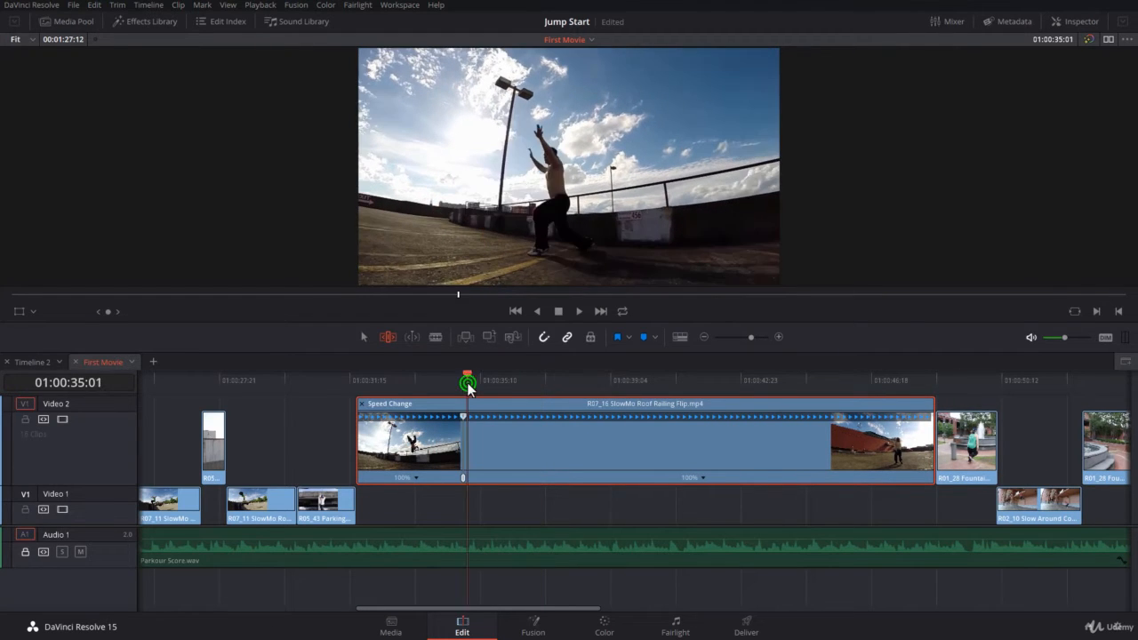
left_click_drag(468, 385, 545, 404)
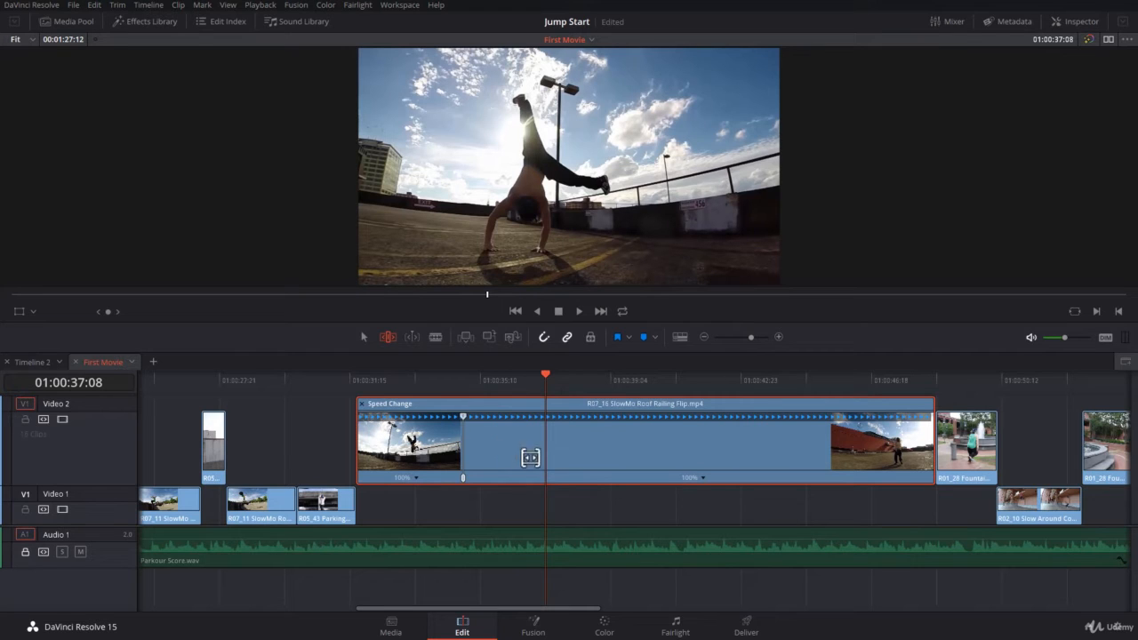
left_click(704, 477)
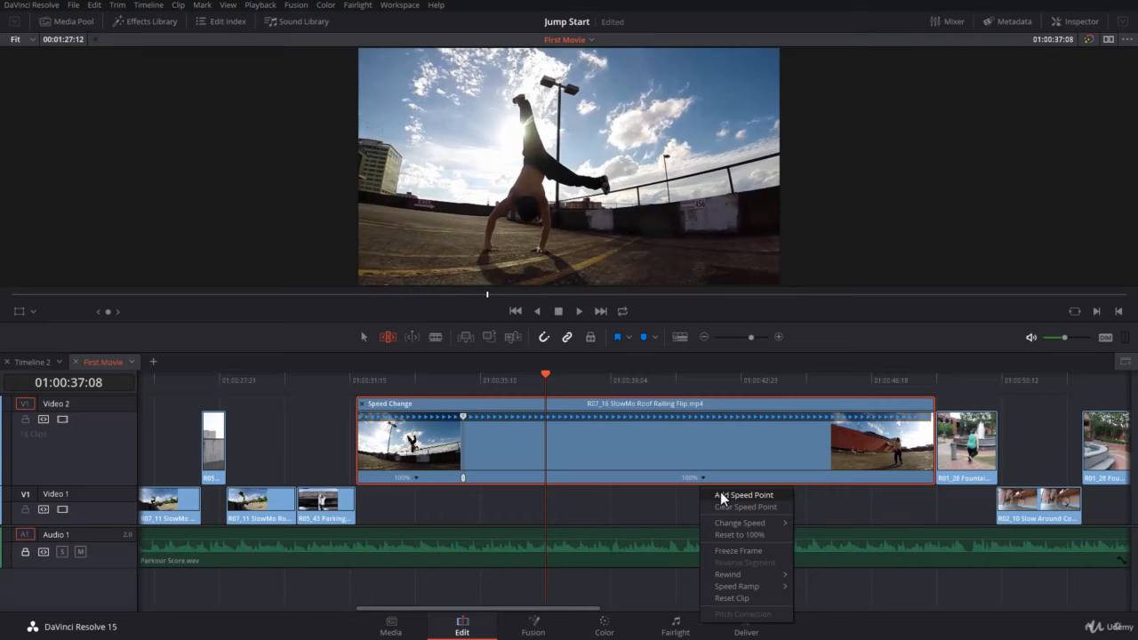
left_click(723, 495)
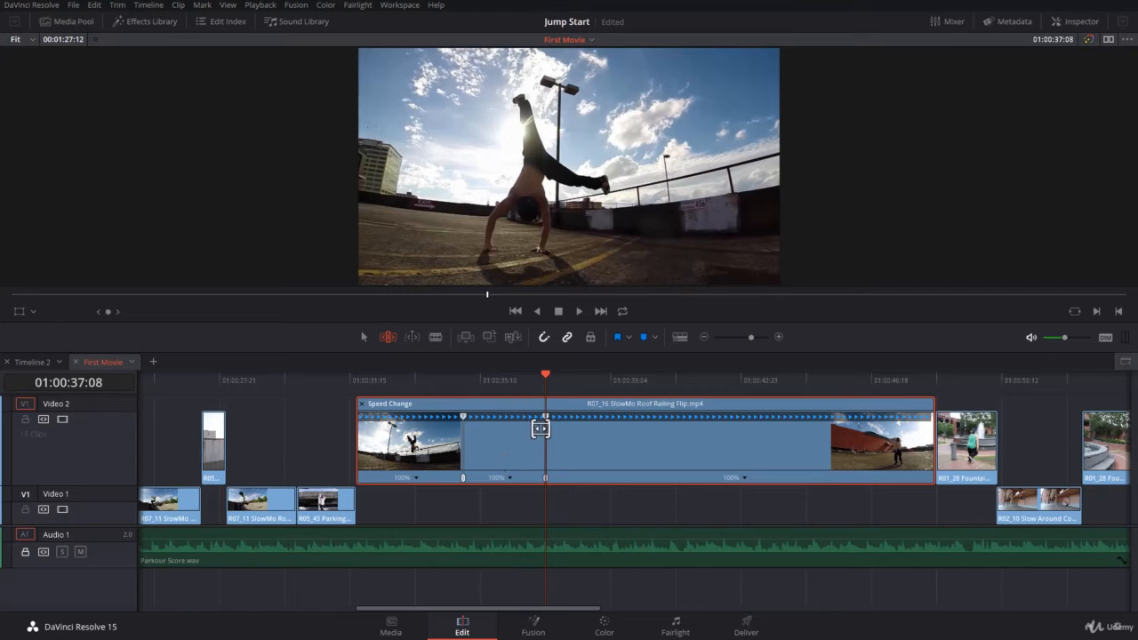
Change the speed of the segment between the two speed points to 400%.
left_click_drag(544, 415, 533, 415)
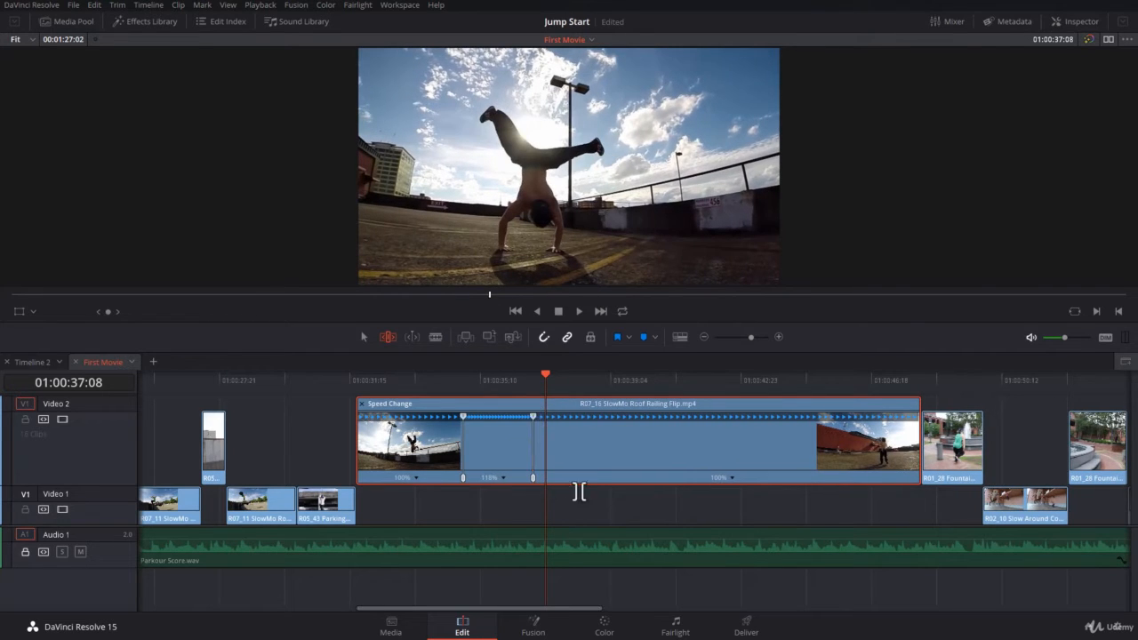
left_click(503, 476)
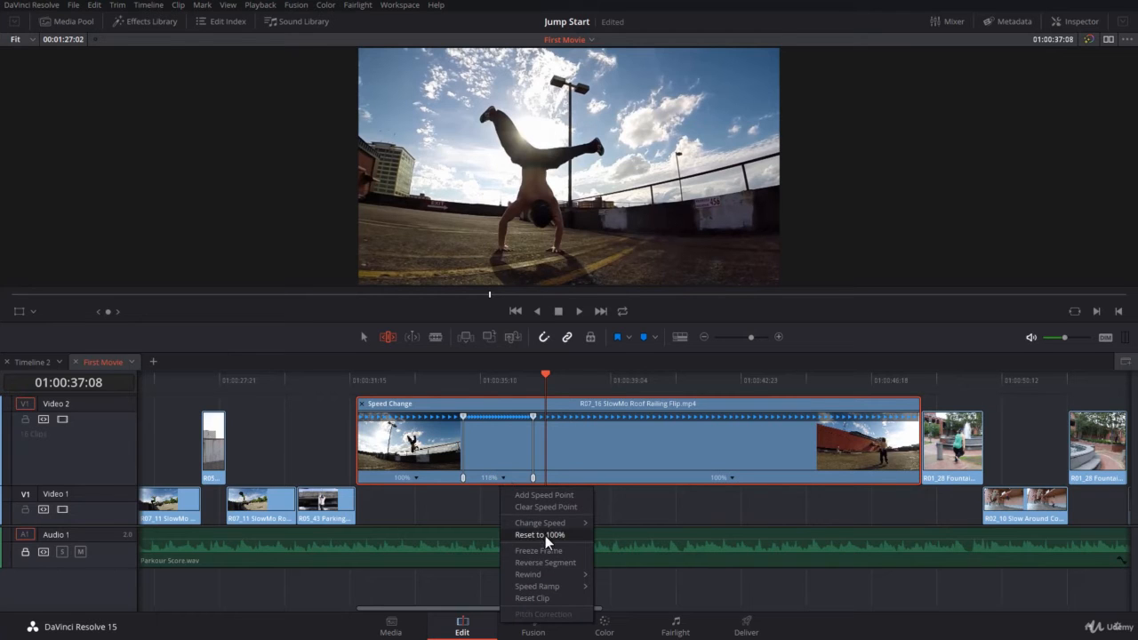
mouse_move(551, 526)
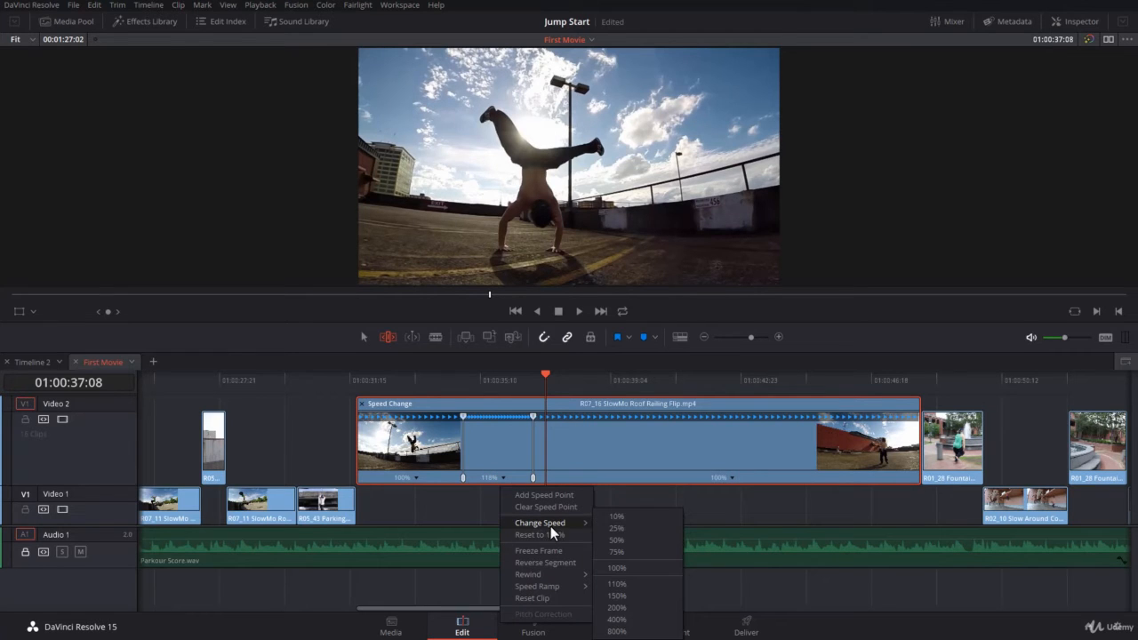
left_click(633, 619)
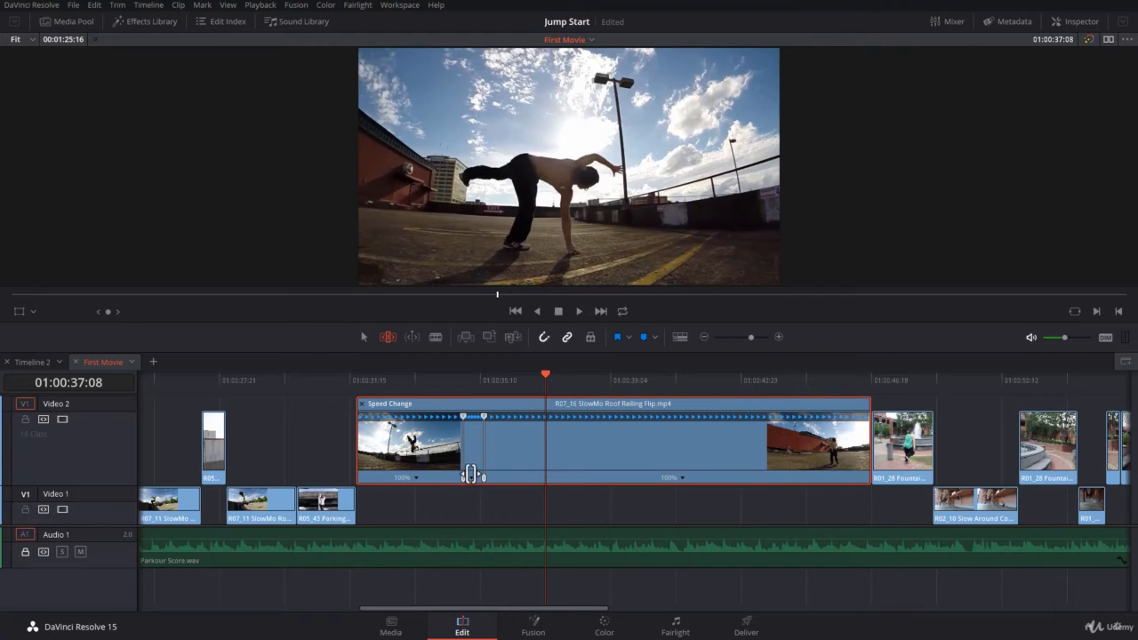
Play and scrub through the retimed clip to review the speed change between the two speed points.
scroll(470, 475, "up", 4)
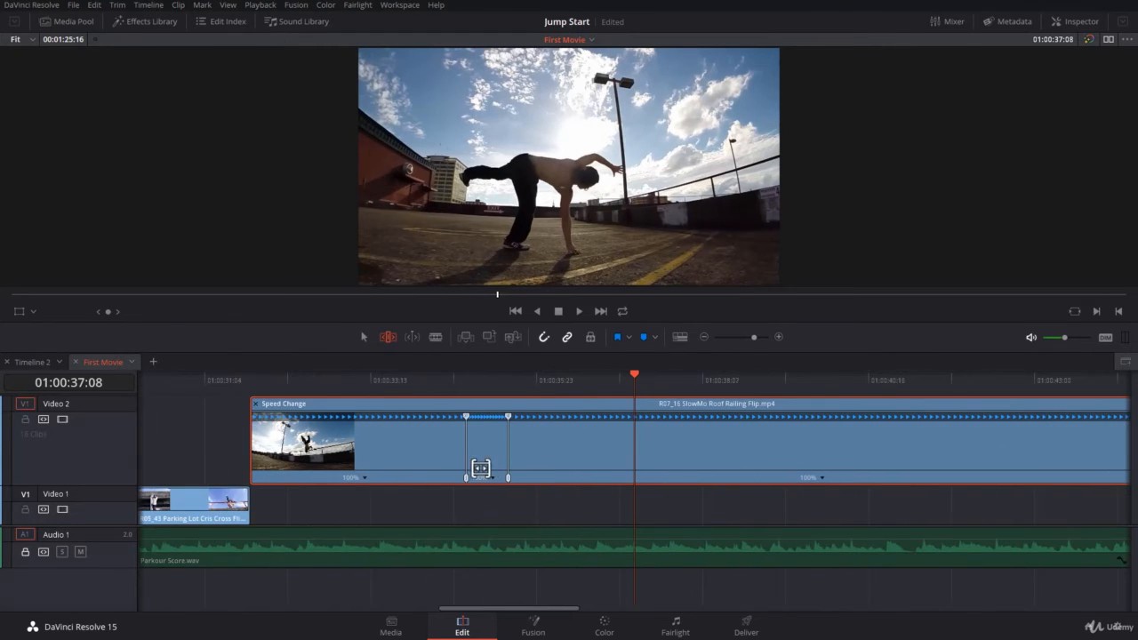
left_click_drag(374, 386, 251, 400)
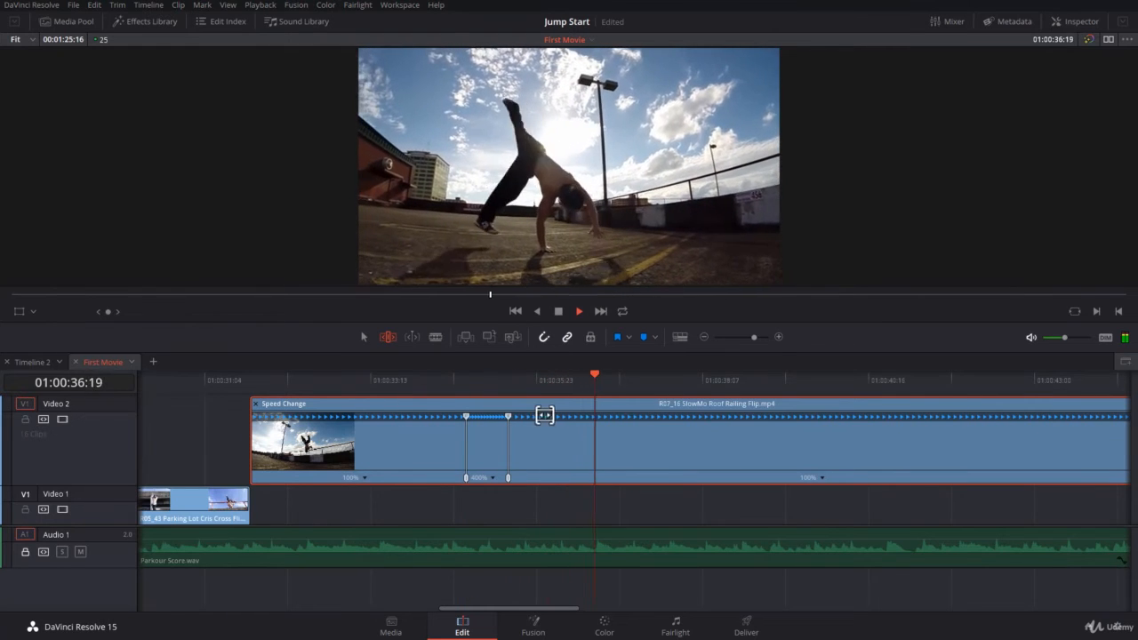
left_click_drag(503, 388, 685, 434)
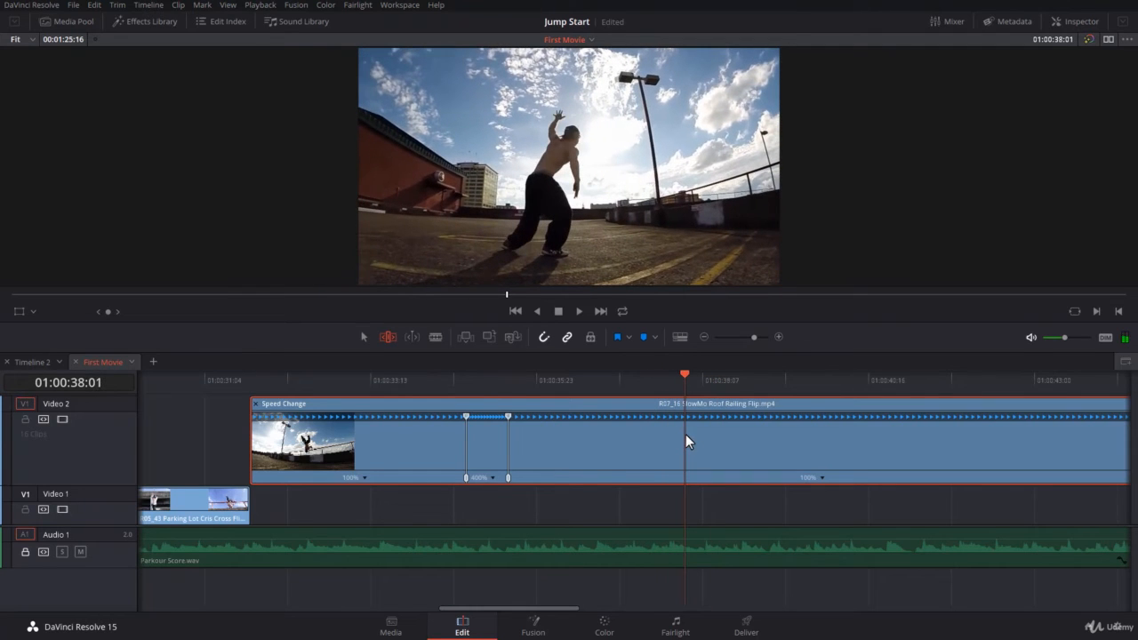
key("space")
key("space")
Add a third speed point to the R07_16 SlowMo Roof Railing Flip clip at 01:00:37:21.
left_click(671, 388)
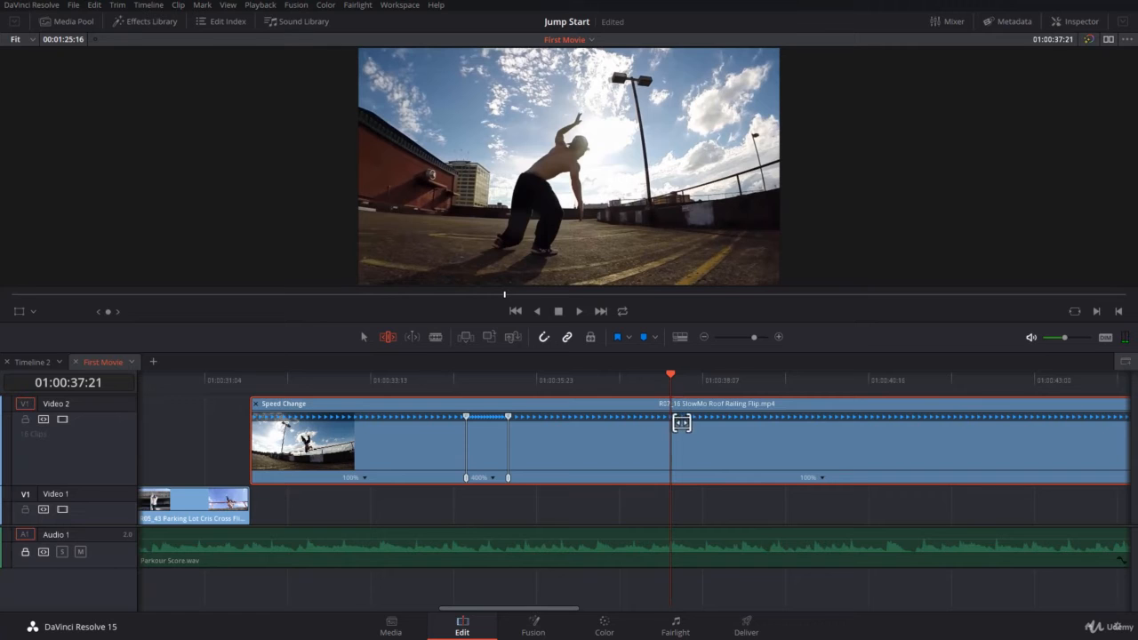
scroll(720, 442, "right", 4)
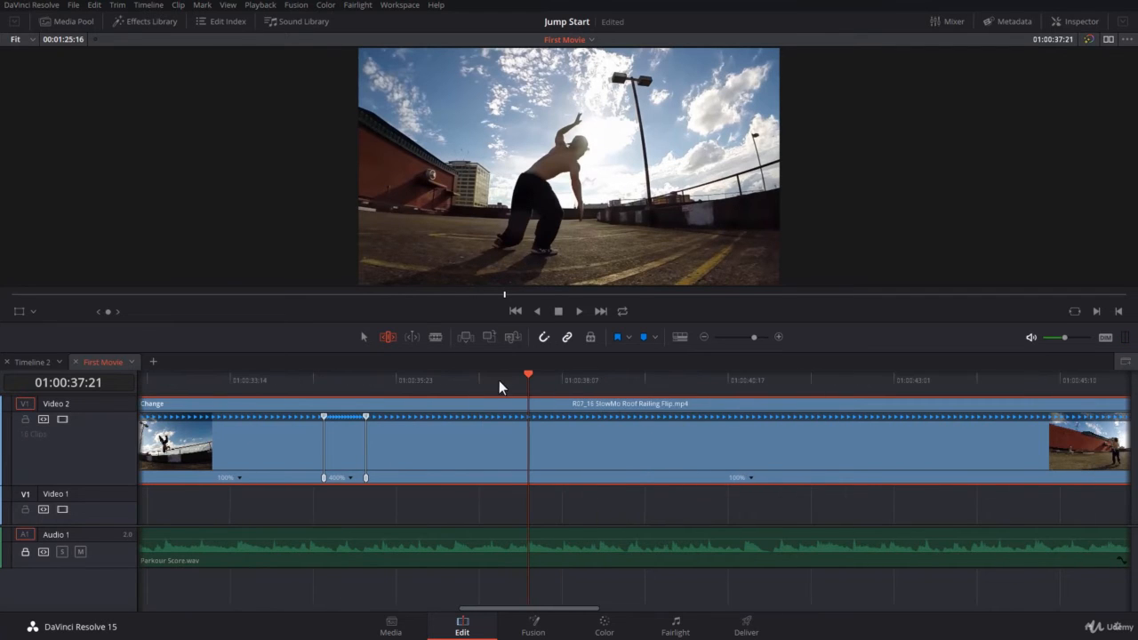
scroll(589, 437, "left", 3)
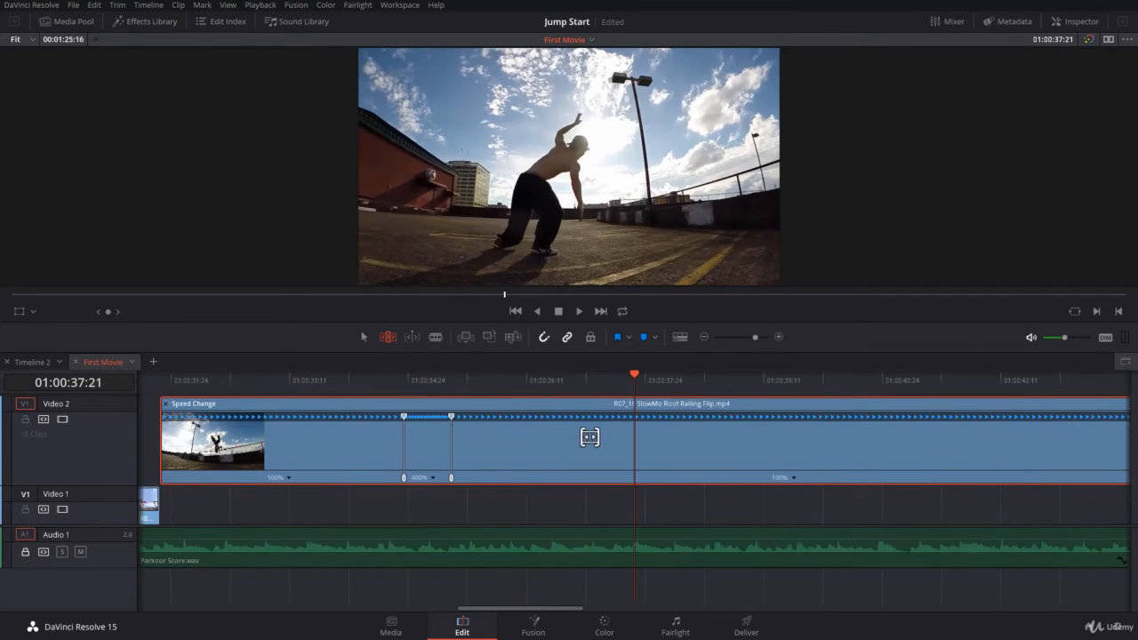
scroll(770, 485, "down", 3)
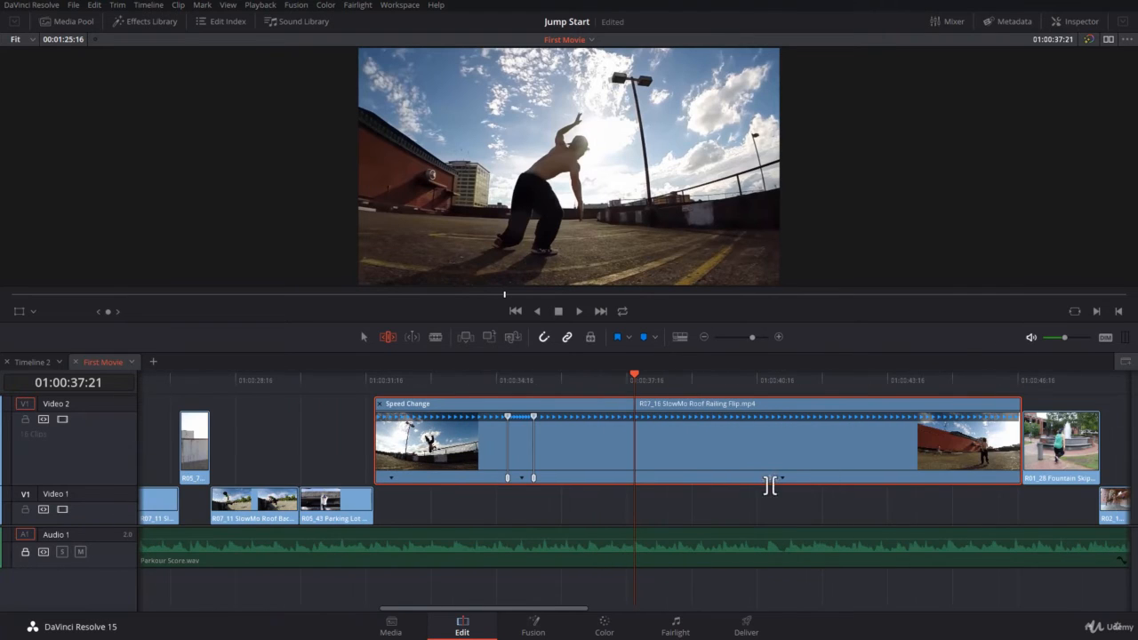
left_click(781, 480)
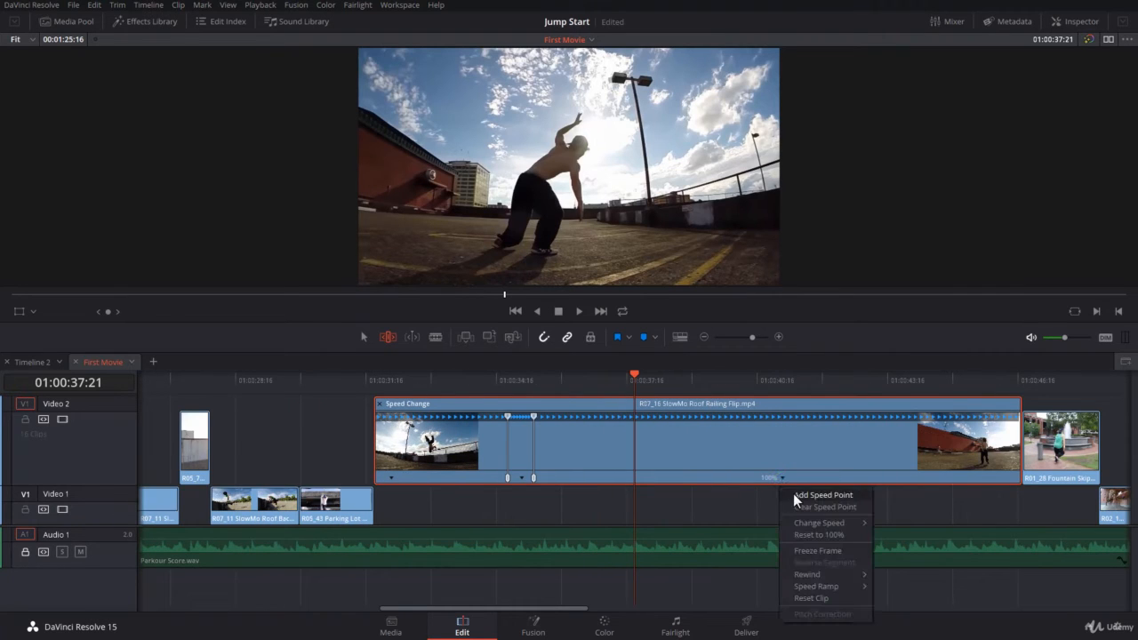
left_click(796, 496)
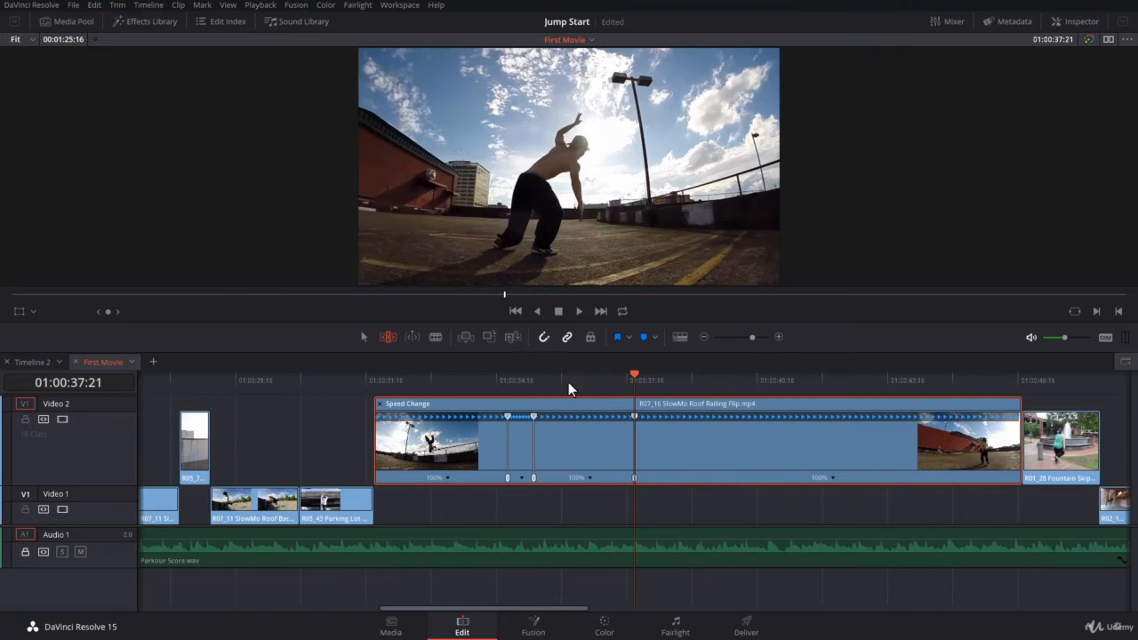
Add a fourth speed point to the R07_16 SlowMo Roof Railing Flip clip at 01:00:40:06.
left_click_drag(636, 380, 740, 409)
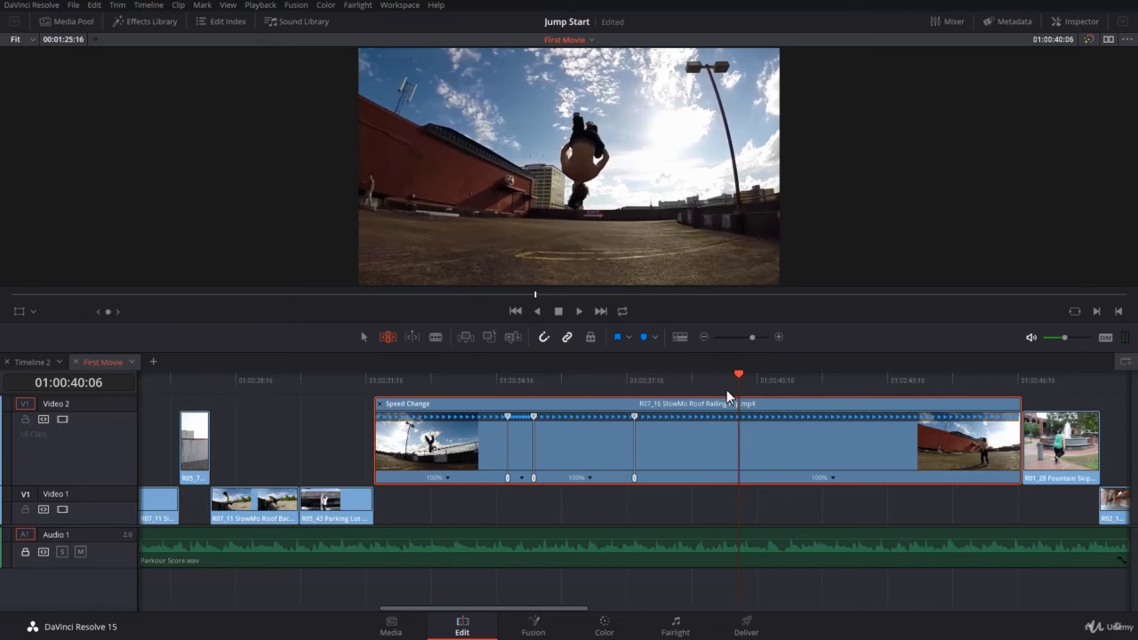
left_click(833, 477)
left_click(850, 495)
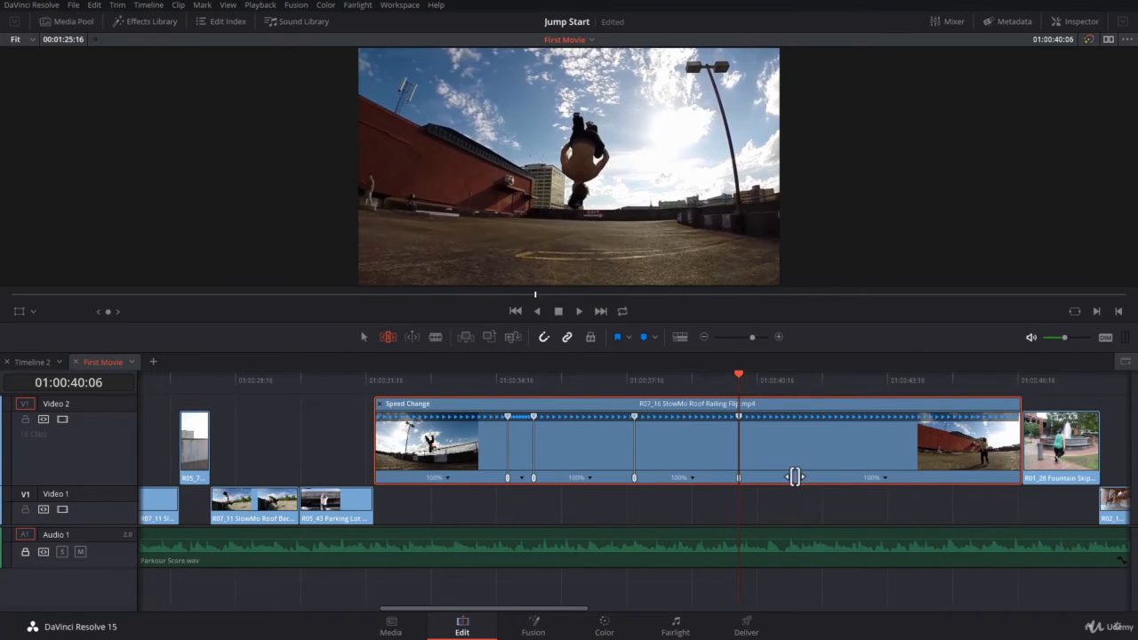
Change the speed of the segment between the third and fourth speed points to 400%.
left_click(692, 477)
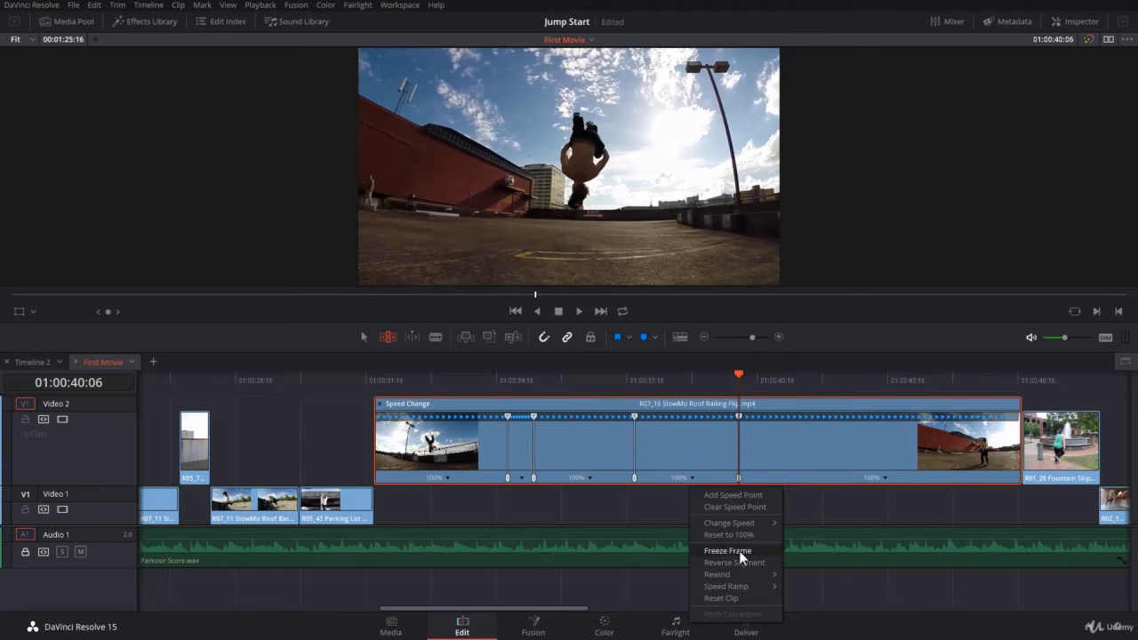
mouse_move(736, 523)
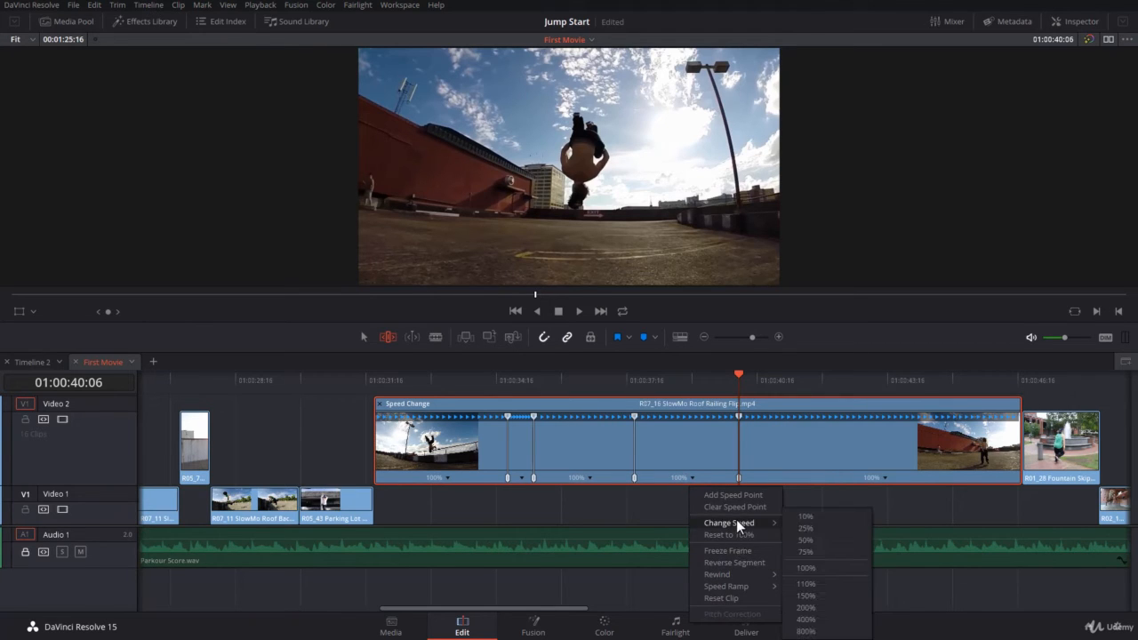
left_click(810, 618)
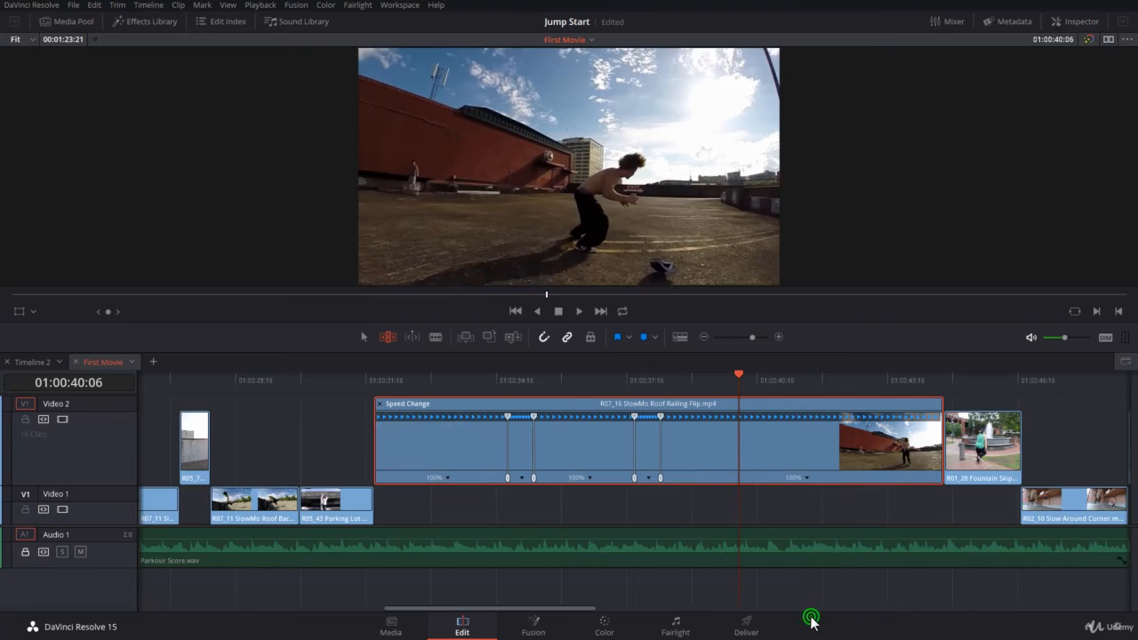
Play the retimed clip from 01:00:32:15 to review both sped-up segments.
left_click(407, 380)
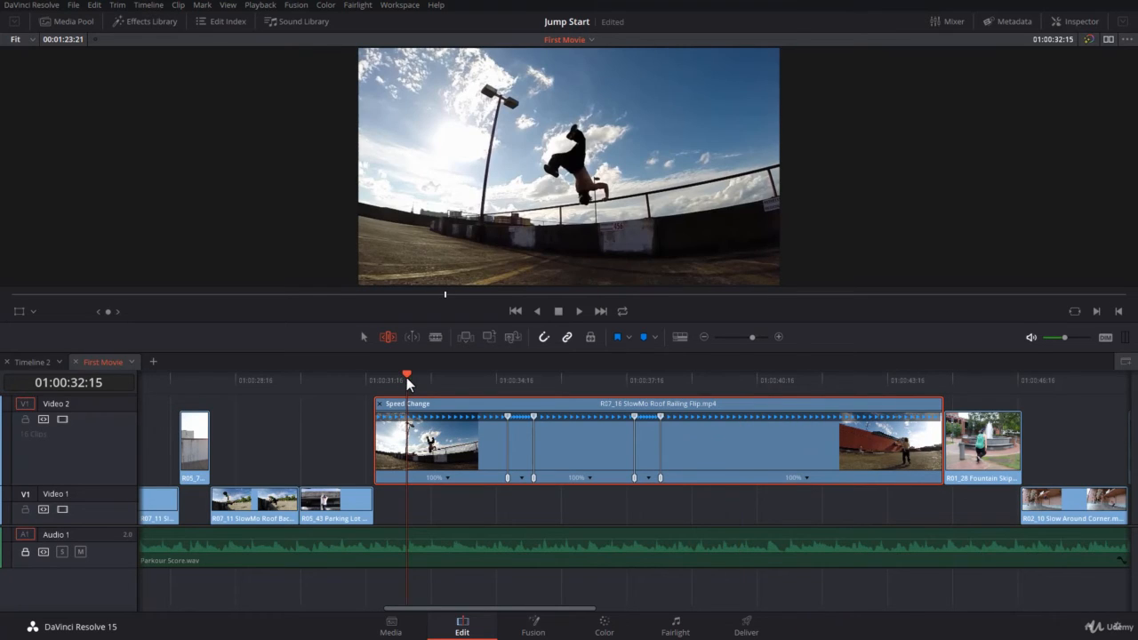
key("space")
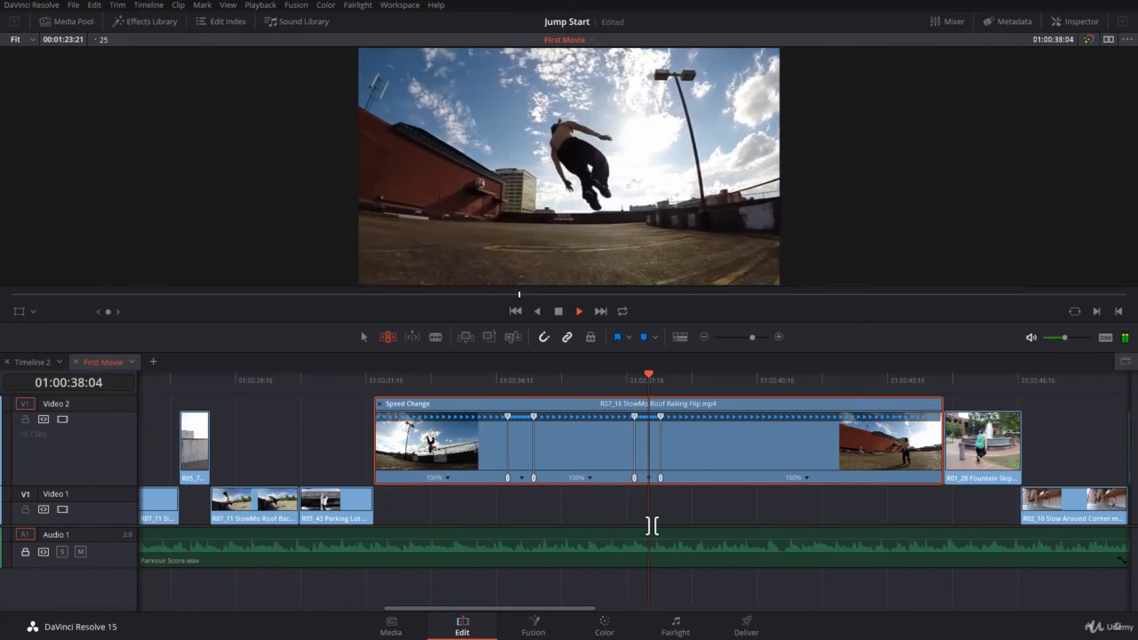
Add a fifth speed point in the clip's last segment at 01:00:40:03.
left_click(682, 385)
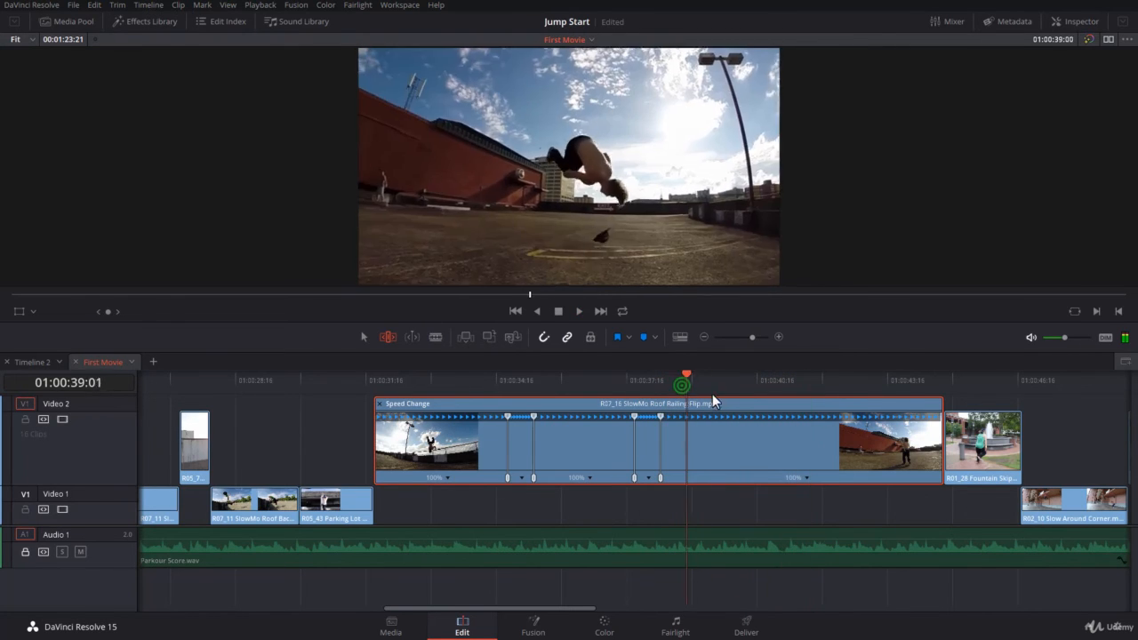
left_click(806, 477)
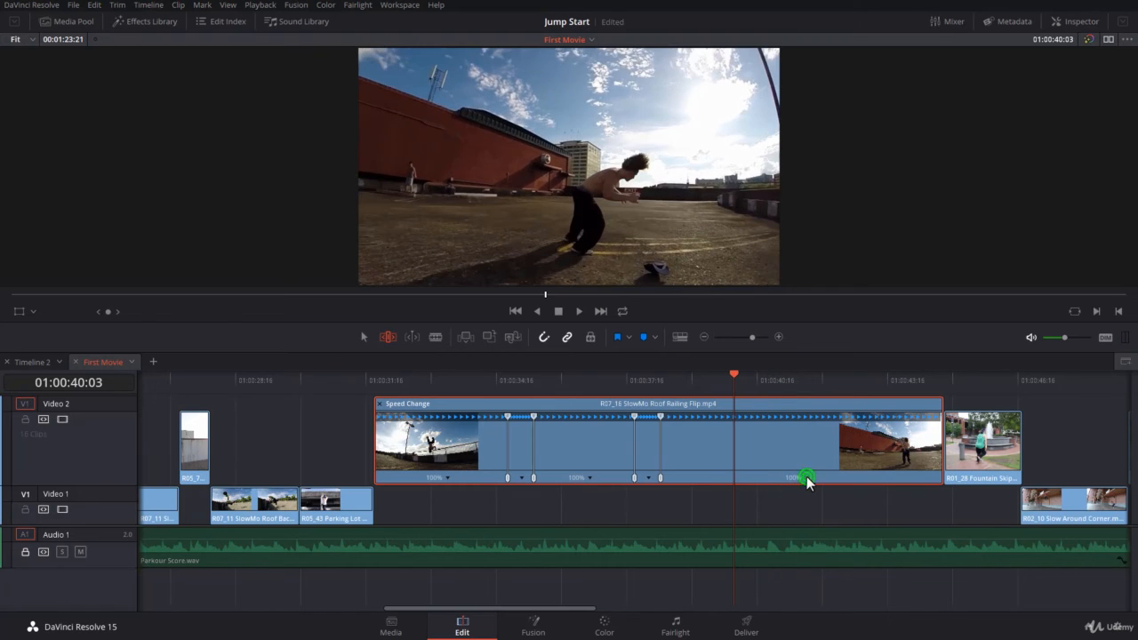
left_click(820, 490)
Move the playhead to 01:00:41:05 in the clip's last segment and clear the speed point preceding it.
left_click(732, 374)
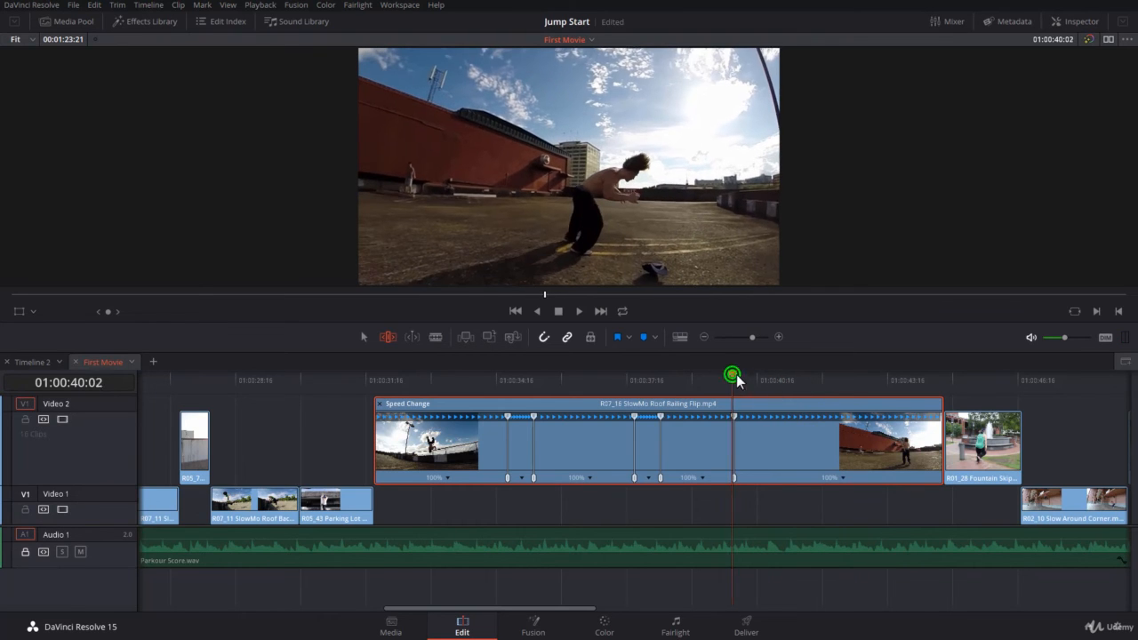
left_click_drag(734, 375, 781, 388)
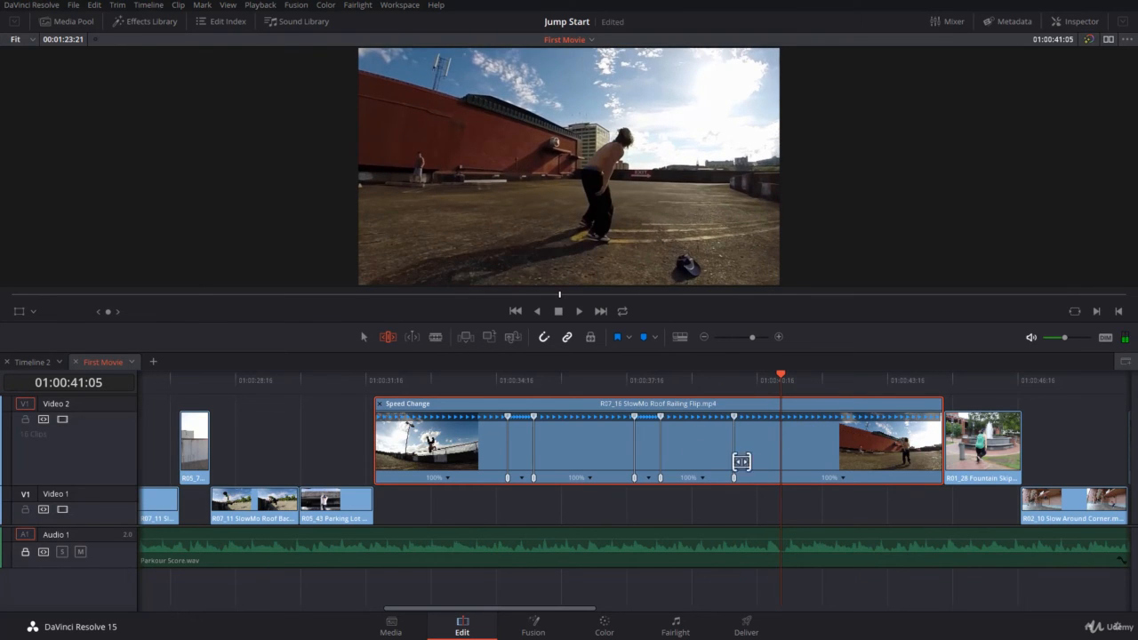
left_click(841, 477)
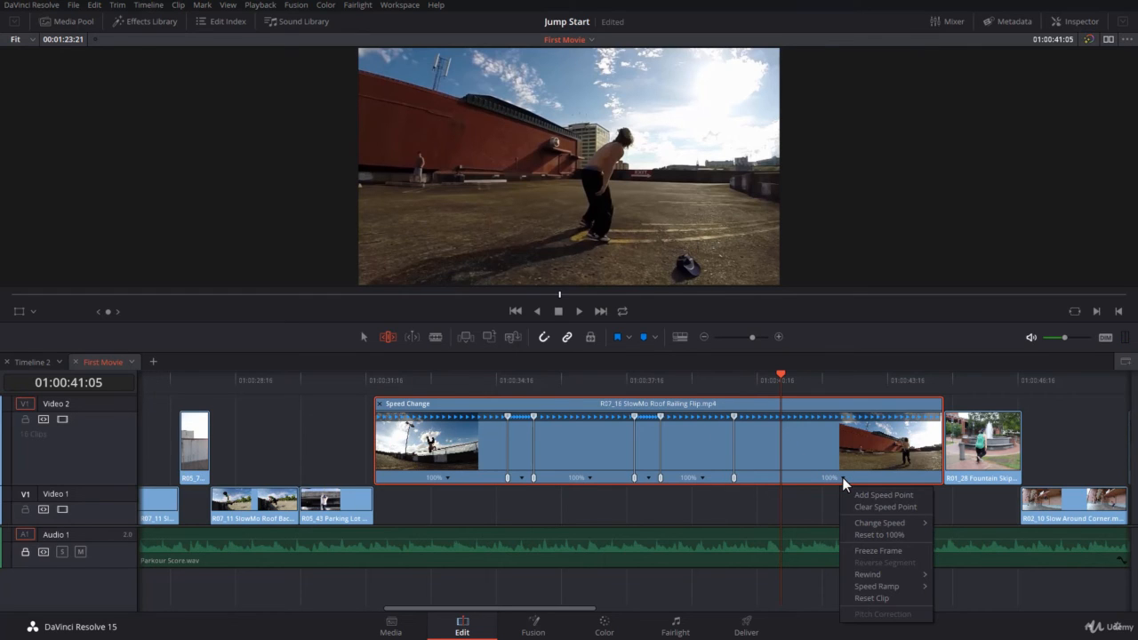
left_click(855, 507)
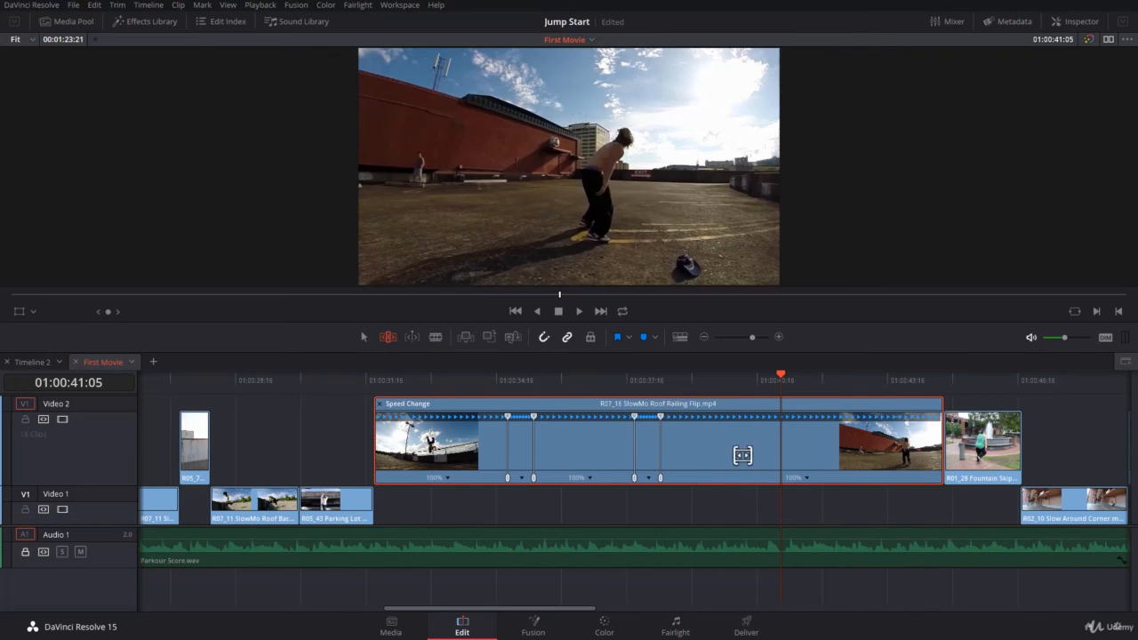
Replay the clip repeatedly from near its start to check how the speed changes look across the flip.
left_click(406, 377)
key("space")
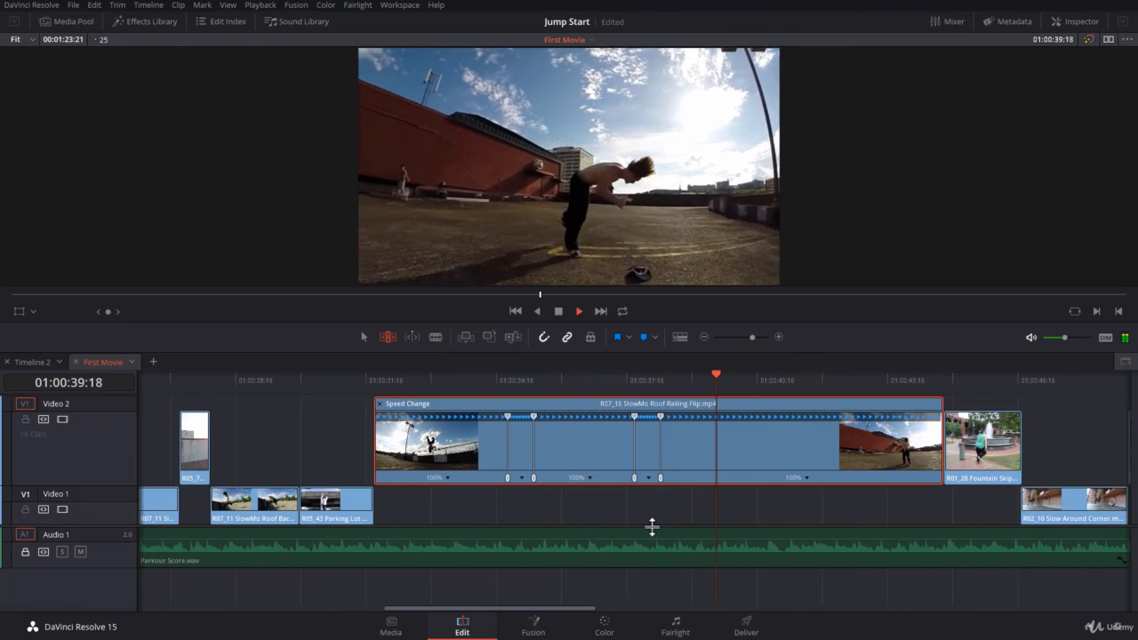
left_click(408, 376)
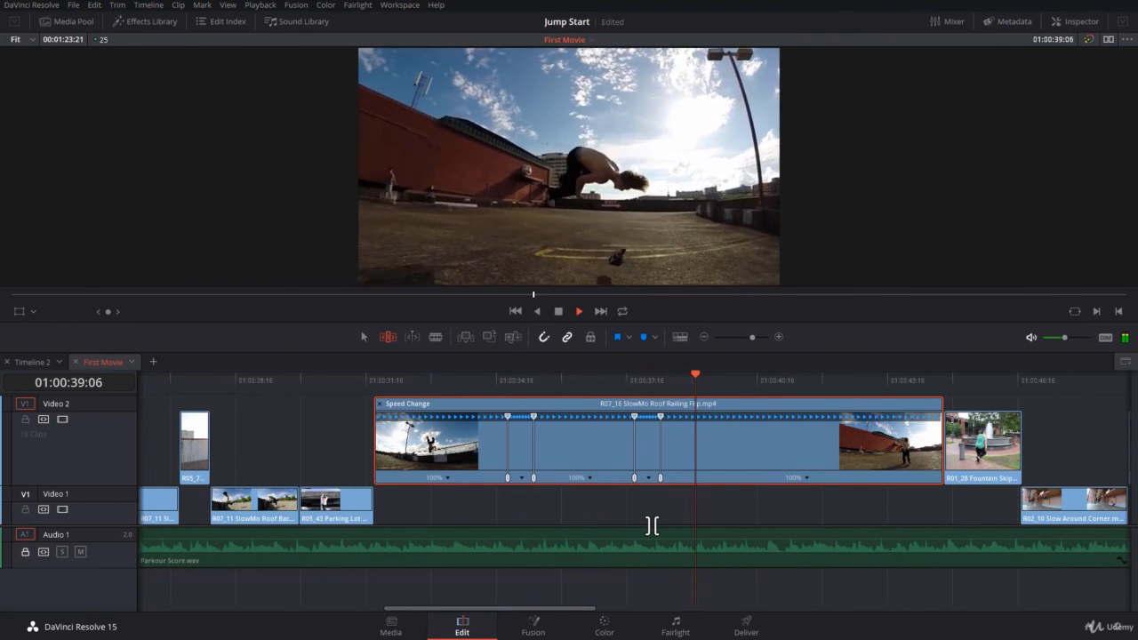
left_click(408, 378)
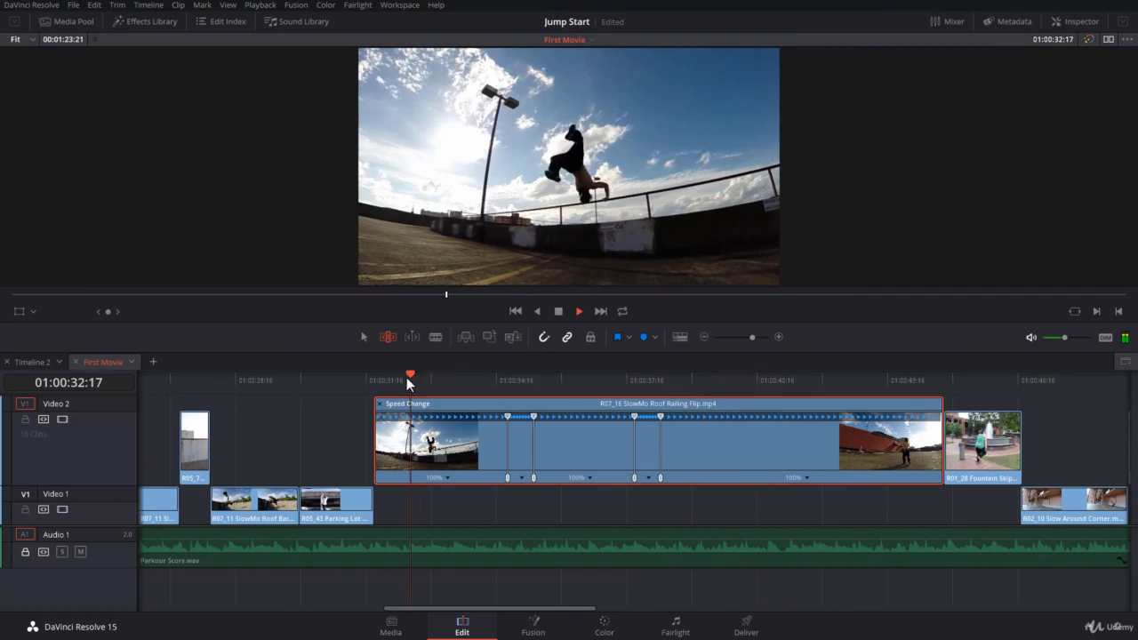